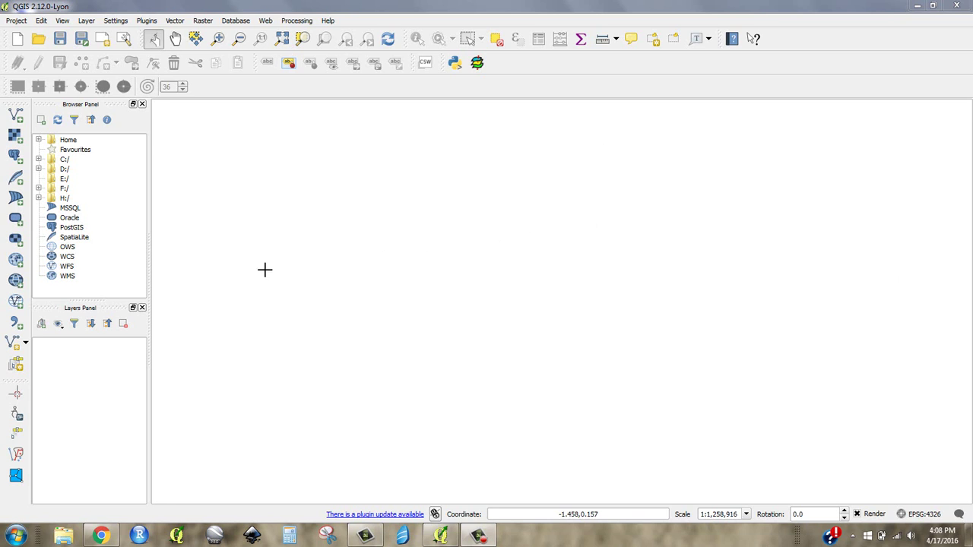
# Widen the left dock with the Browser and Layers panels so more of them shows.
pyautogui.moveTo(149, 302); pyautogui.dragTo(209, 305)
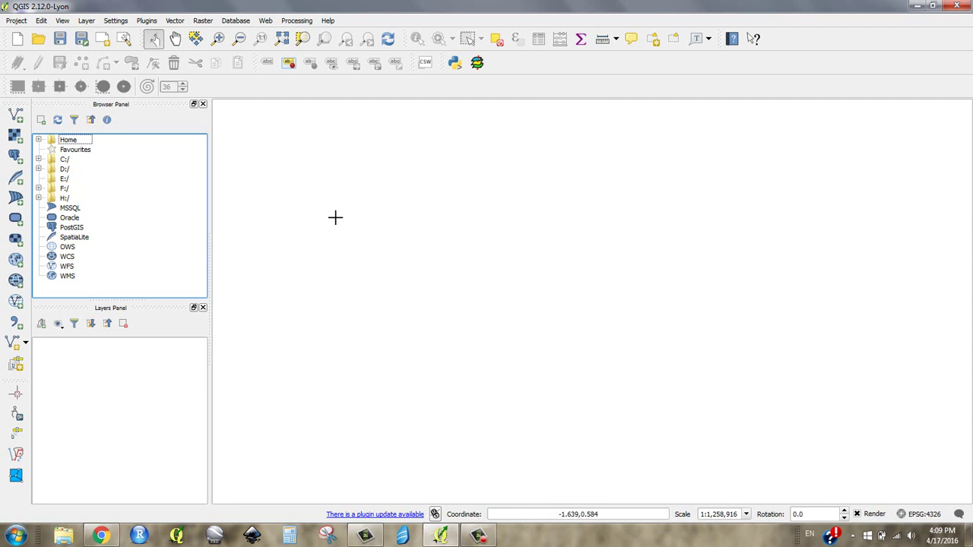
# Expand Home > Desktop > Workshop1 in the Browser and select metwp24p.shp.
pyautogui.click(39, 141)
pyautogui.click(39, 141)
pyautogui.click(39, 141)
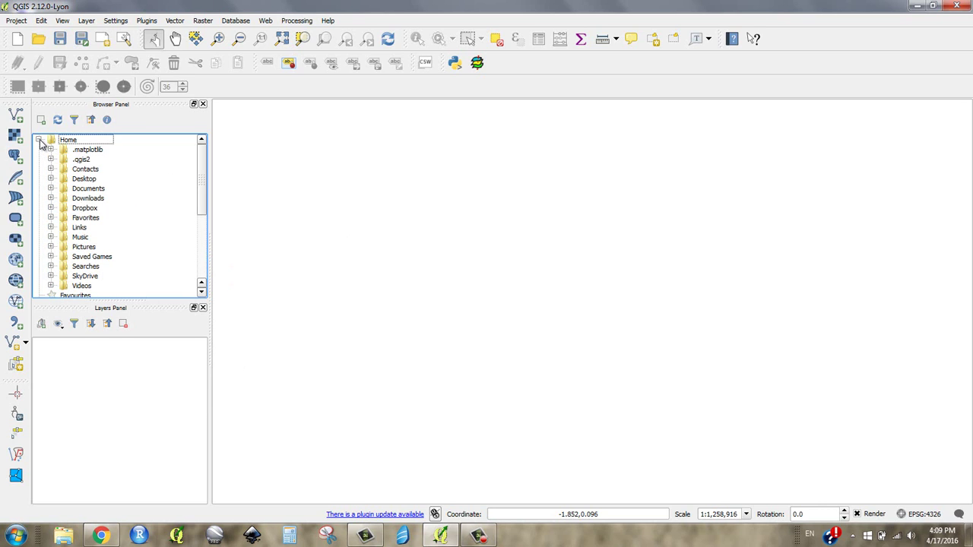
pyautogui.click(51, 179)
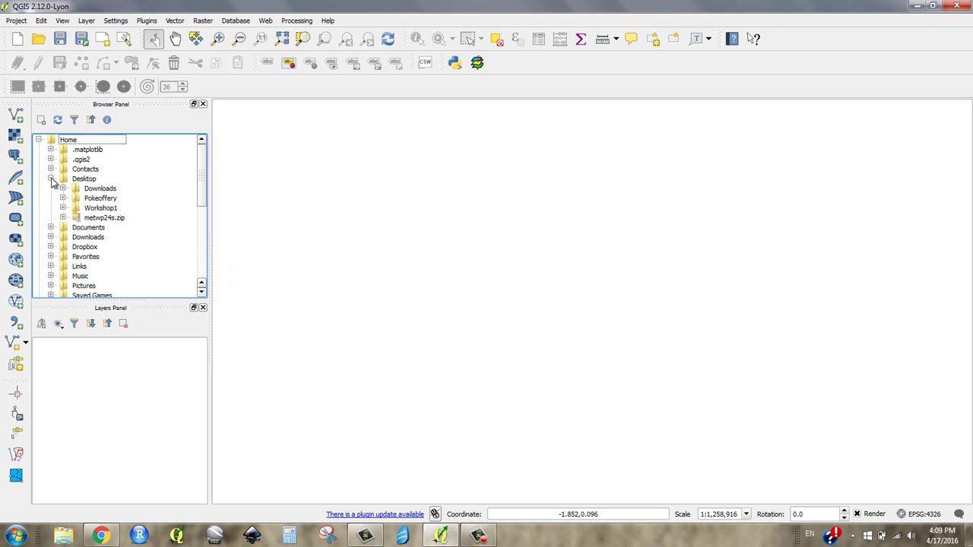
pyautogui.click(95, 209)
pyautogui.click(63, 208)
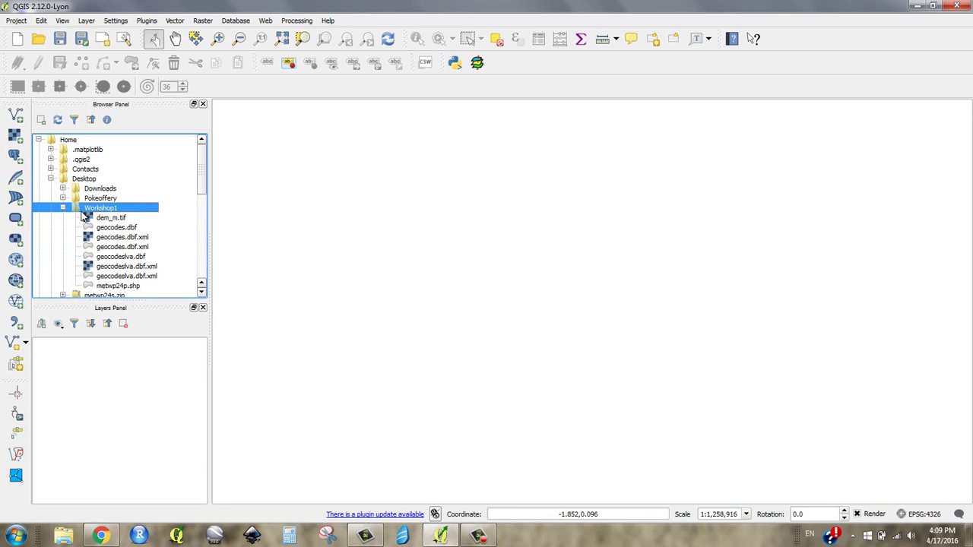
pyautogui.scroll(-1, 133, 216)
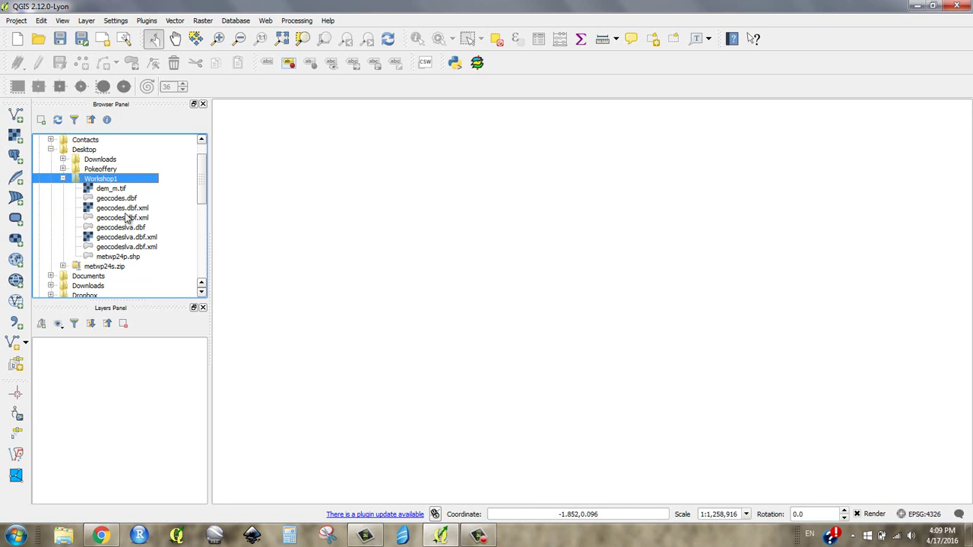
pyautogui.click(120, 258)
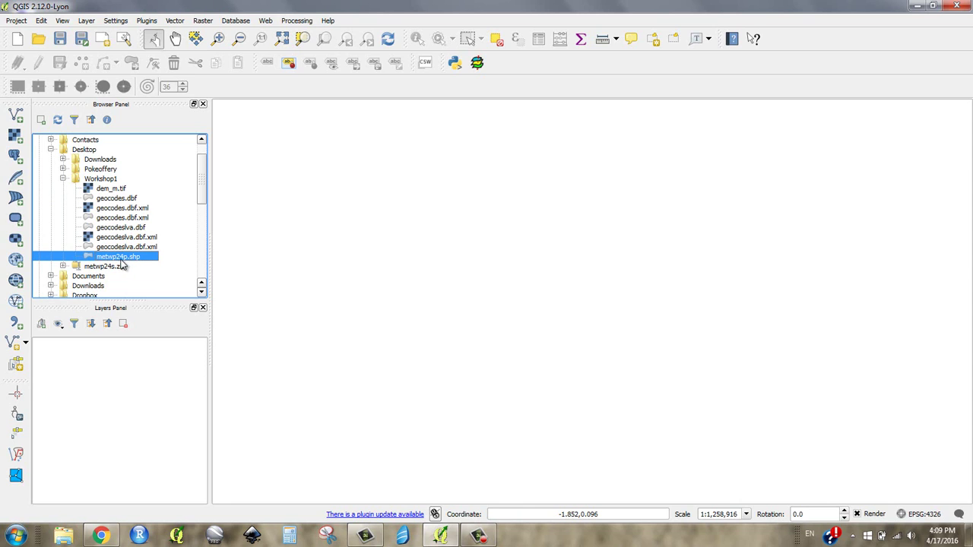
# Add metwp24p.shp to the map as a layer and zoom in on it.
pyautogui.moveTo(109, 261)
pyautogui.mouseDown()
pyautogui.moveTo(259, 251)
pyautogui.moveTo(363, 280)
pyautogui.mouseUp()
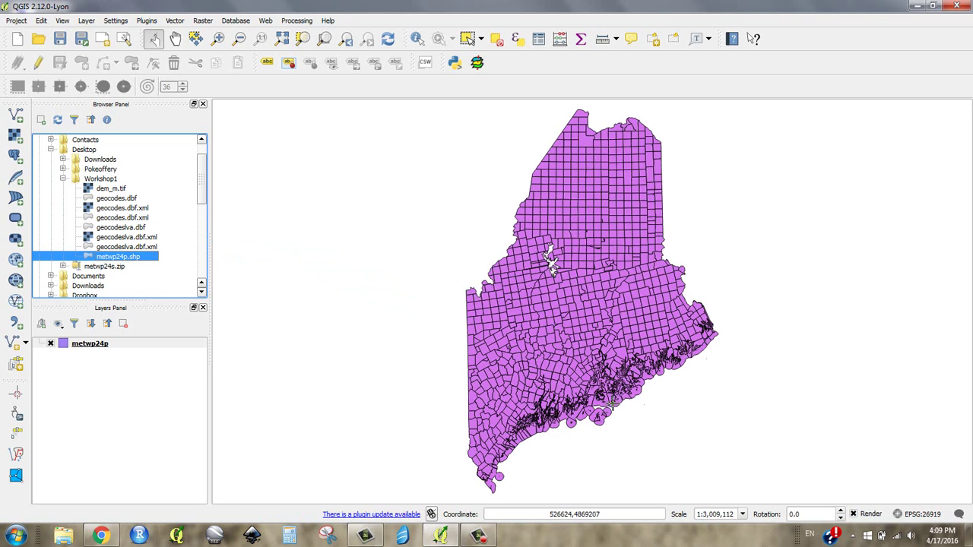
pyautogui.click(85, 348)
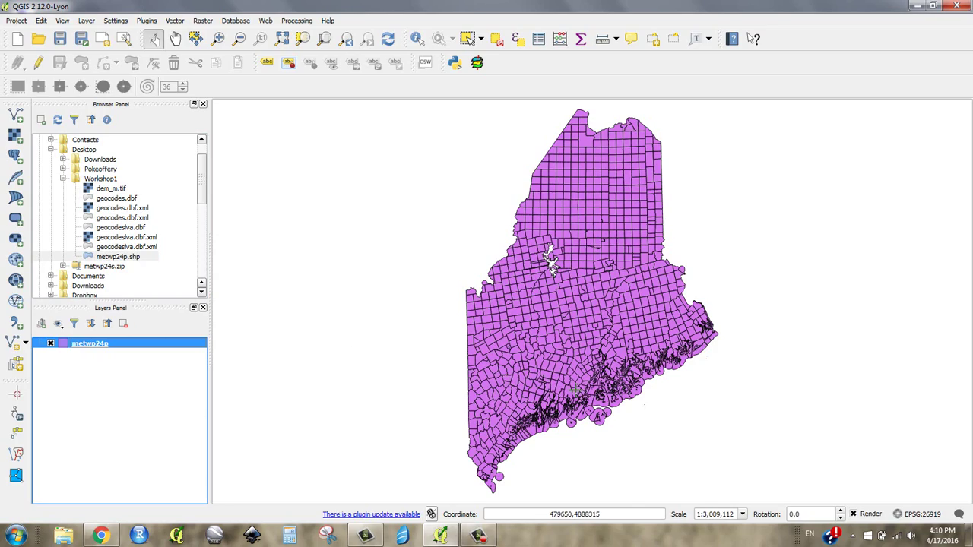
pyautogui.scroll(1, 588, 392)
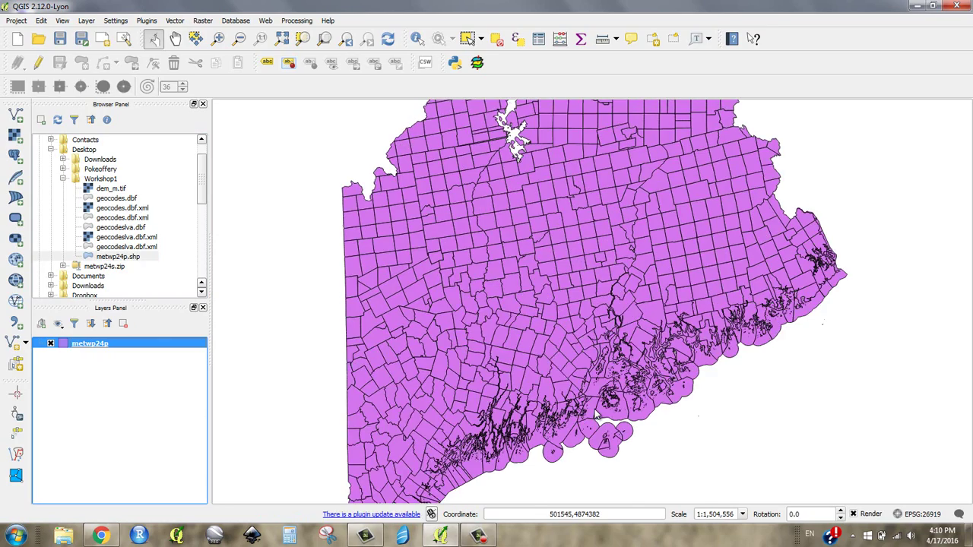
pyautogui.scroll(1, 590, 409)
pyautogui.scroll(1, 578, 399)
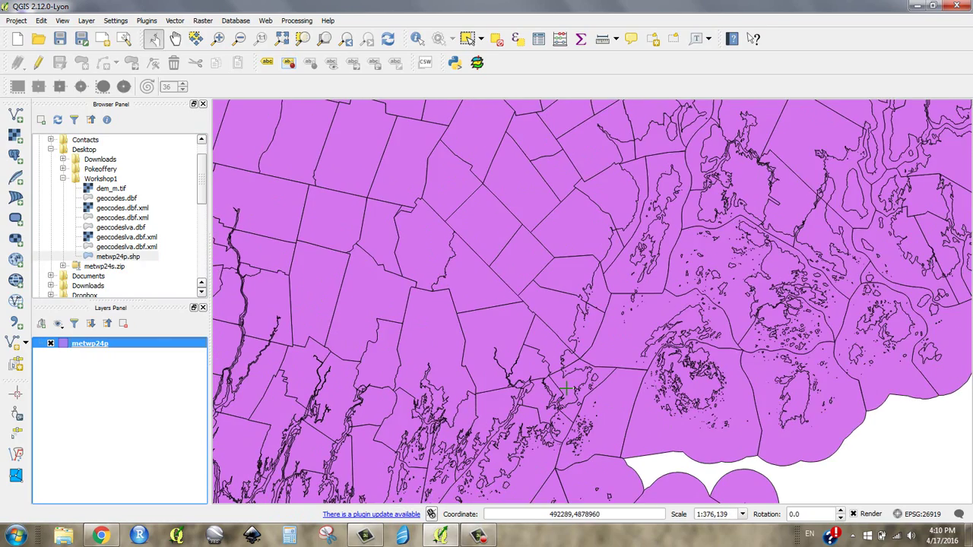
# Pan along the Maine coastline, zooming in and out to explore it.
pyautogui.moveTo(567, 388); pyautogui.dragTo(589, 257)
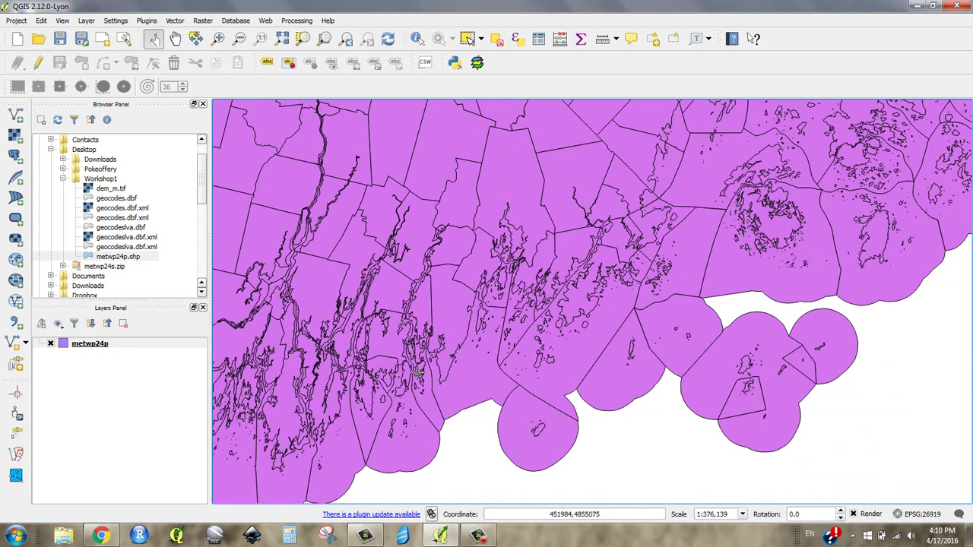
pyautogui.scroll(-1, 454, 347)
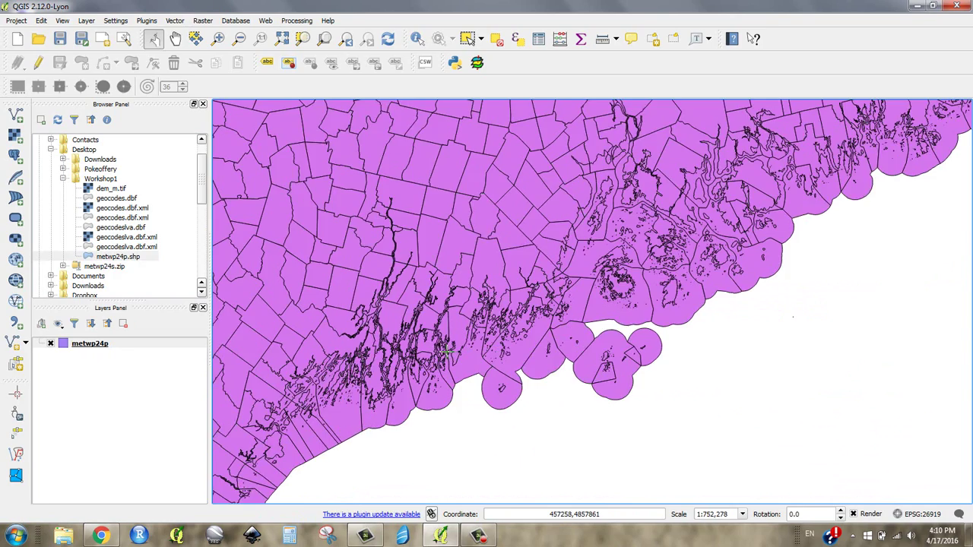
pyautogui.scroll(1, 447, 357)
pyautogui.scroll(-1, 444, 352)
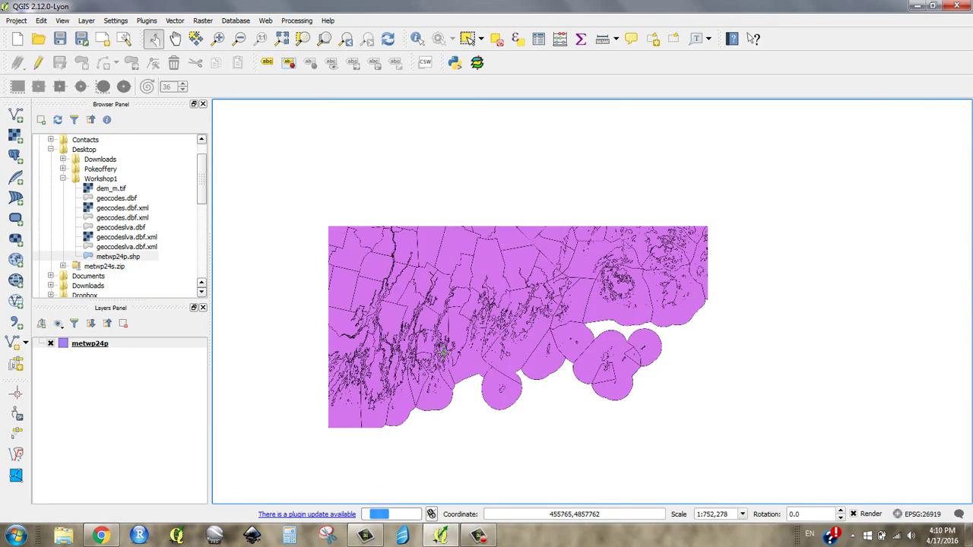
pyautogui.scroll(1, 452, 374)
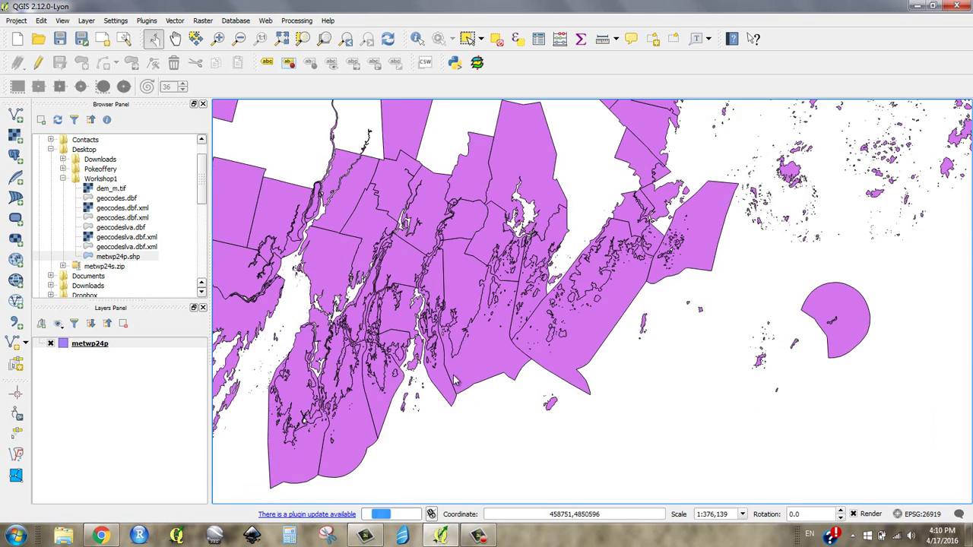
pyautogui.scroll(-10, 392, 327)
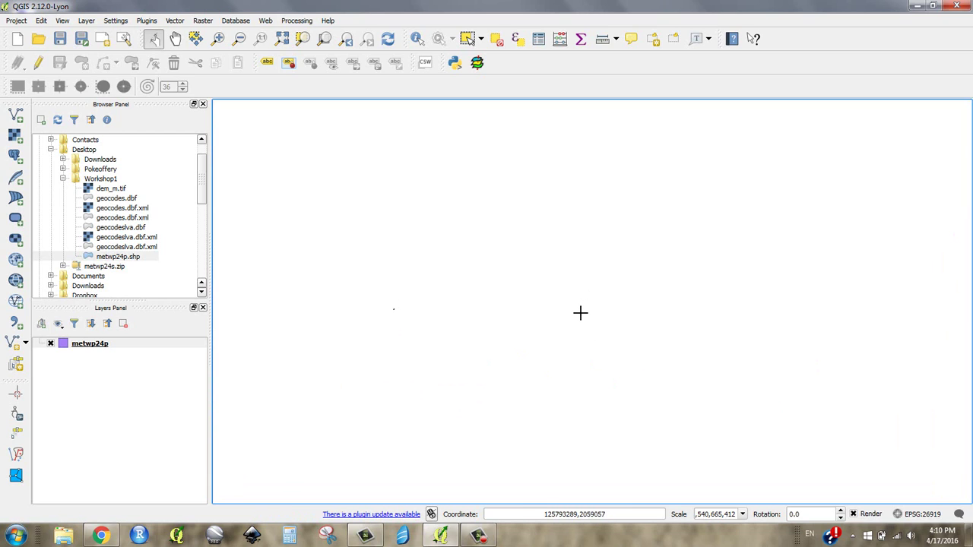
# Zoom the map to the full extent of the metwp24p layer.
pyautogui.click(85, 345)
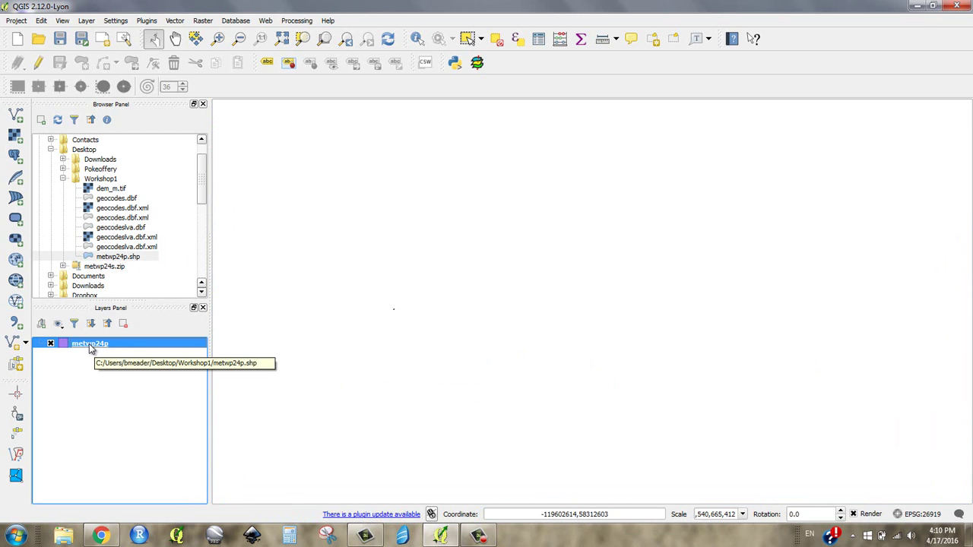
pyautogui.rightClick(91, 348)
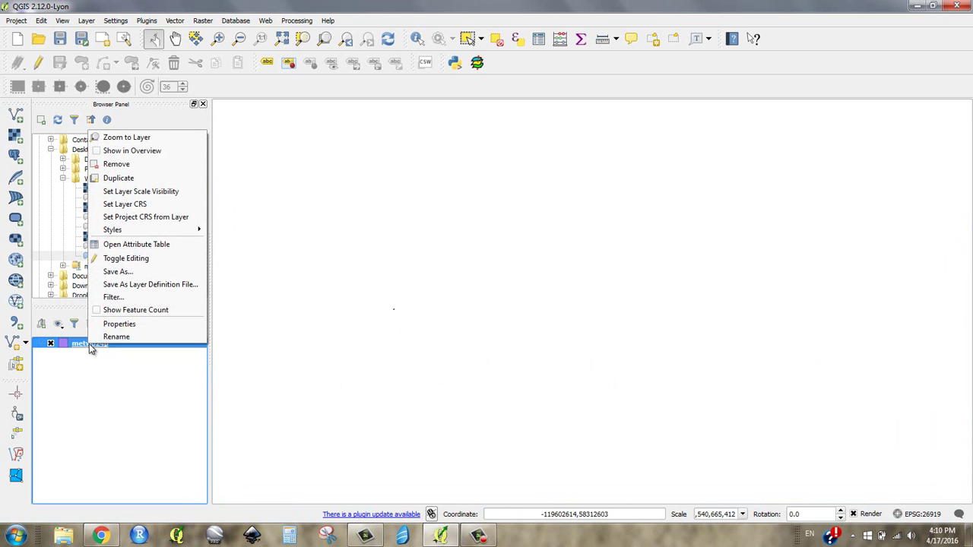
pyautogui.click(132, 138)
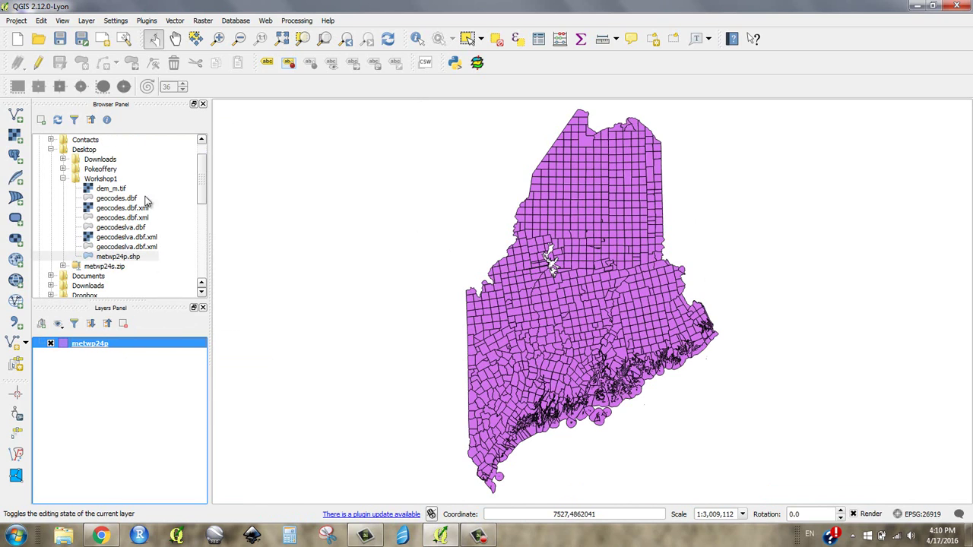
# Remove the metwp24p layer from the project and confirm the removal.
pyautogui.click(104, 182)
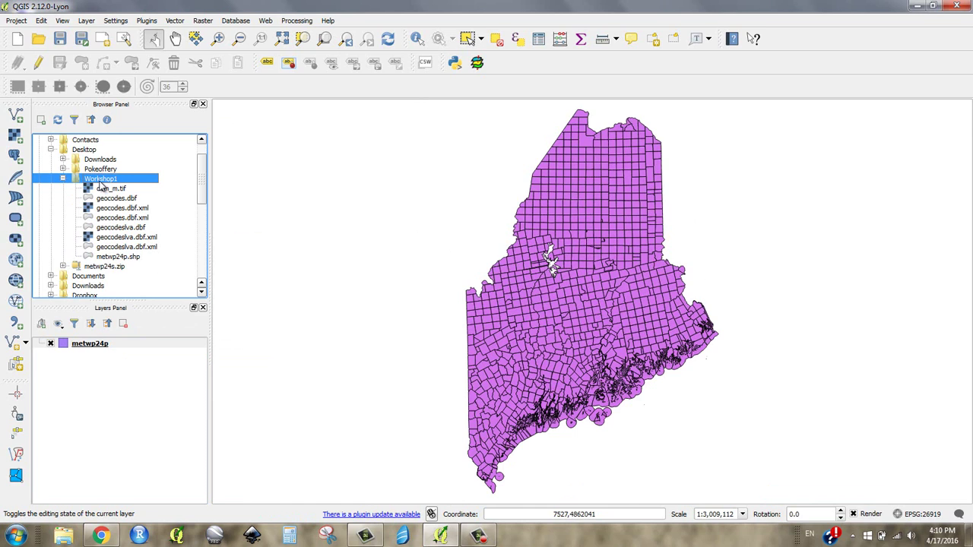
pyautogui.click(82, 347)
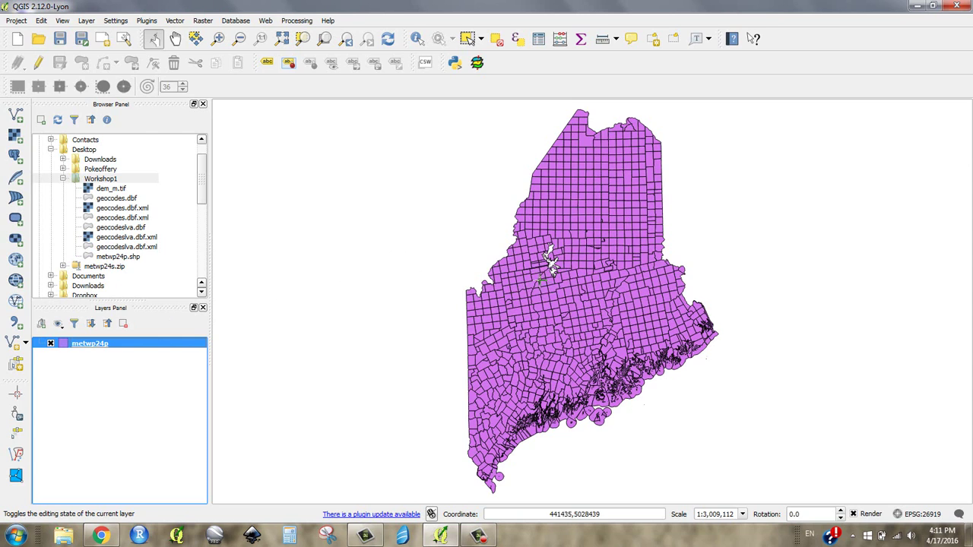
pyautogui.rightClick(91, 348)
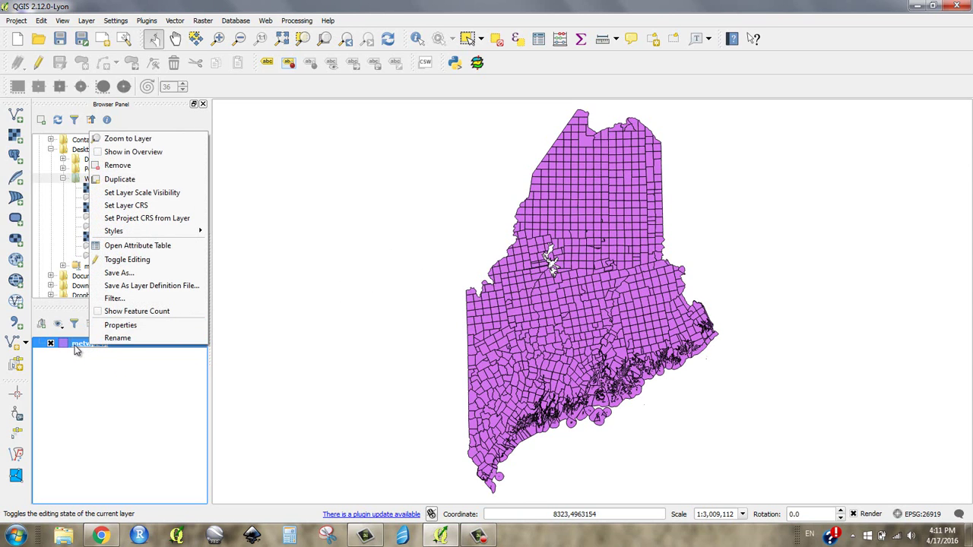
pyautogui.click(157, 169)
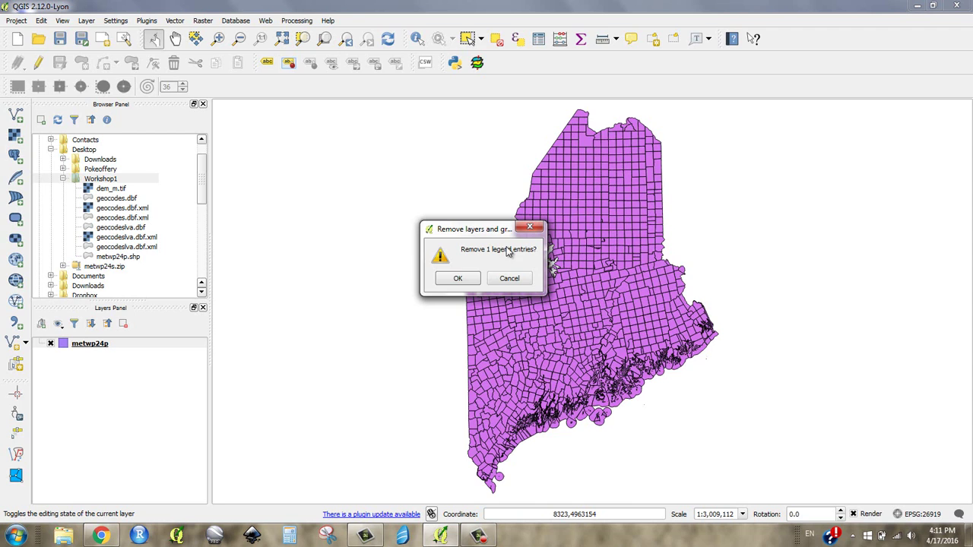
pyautogui.click(461, 279)
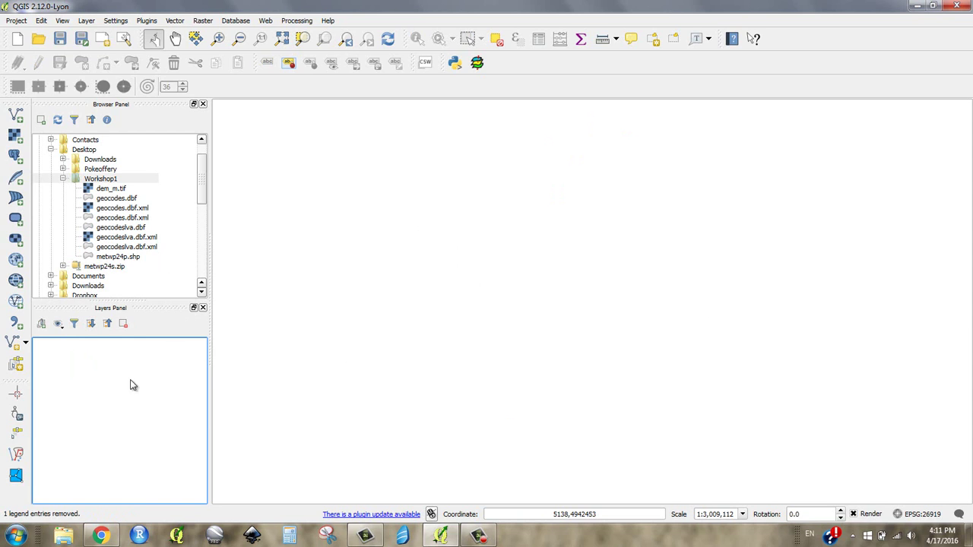
# Add dem_m.tif and then metwp24p.shp to the map as layers.
pyautogui.click(114, 190)
pyautogui.moveTo(116, 194); pyautogui.dragTo(365, 216)
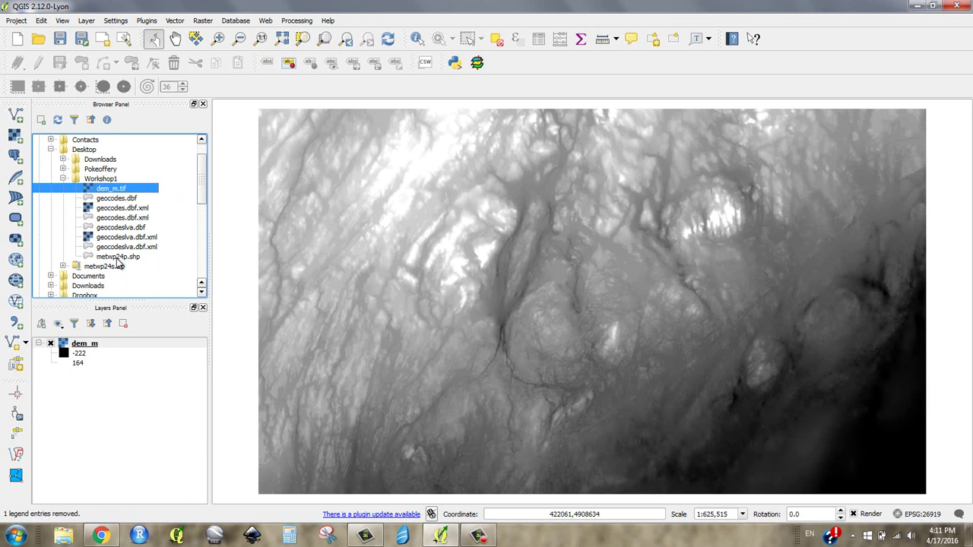
pyautogui.moveTo(118, 256); pyautogui.dragTo(384, 277)
pyautogui.scroll(1, 388, 282)
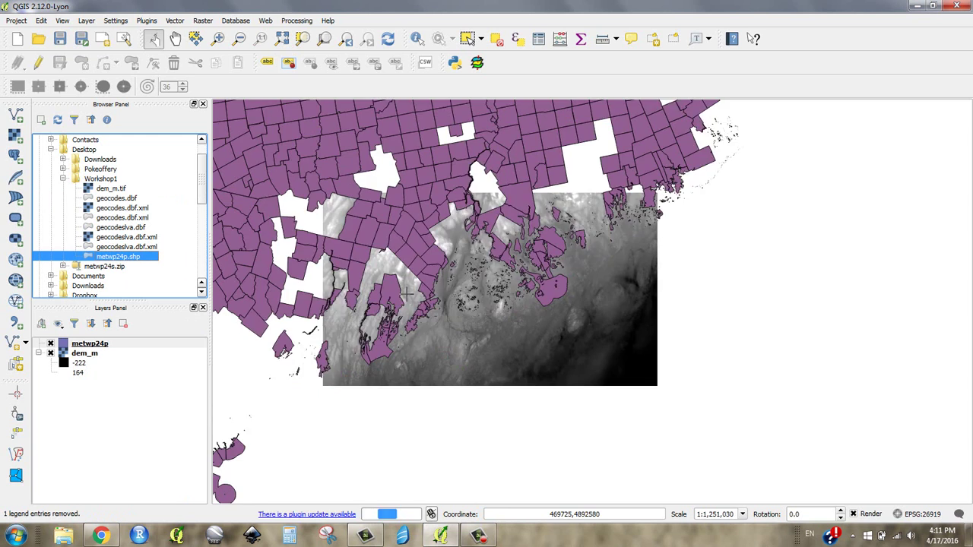
pyautogui.scroll(-3, 426, 289)
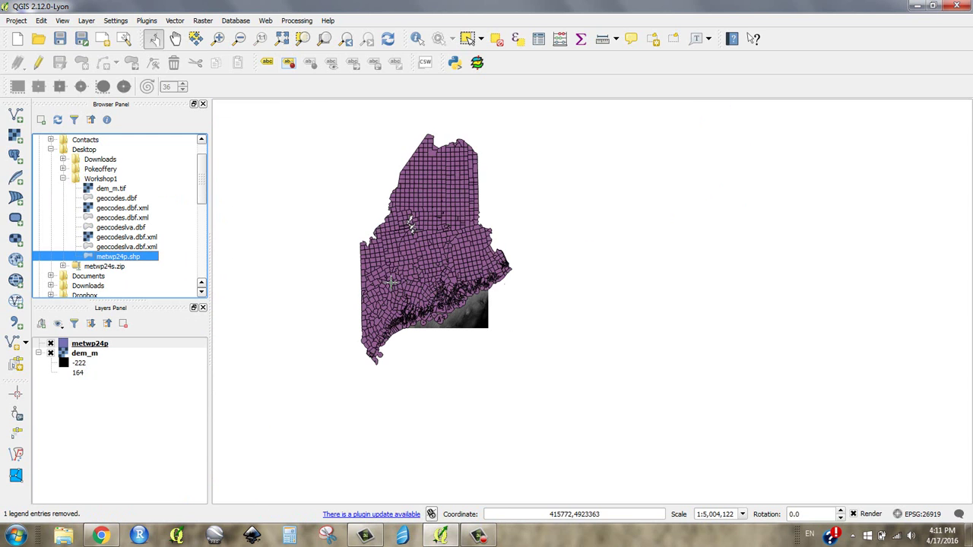
pyautogui.scroll(1, 392, 281)
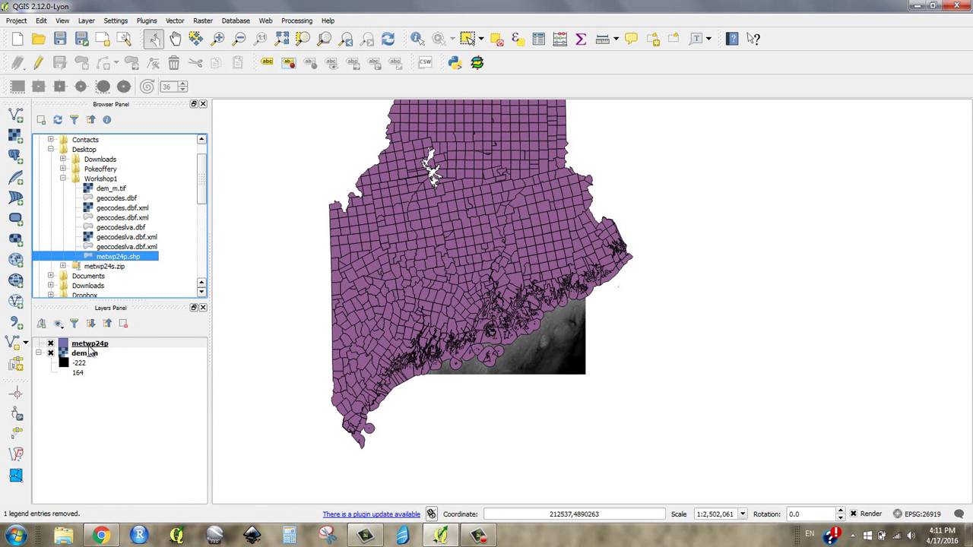
pyautogui.click(89, 347)
pyautogui.click(91, 354)
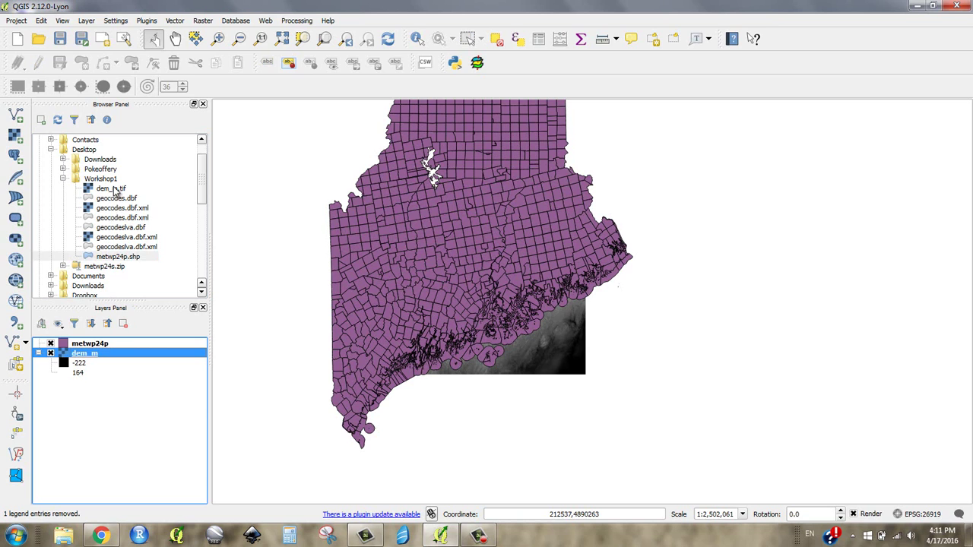
# Add two more metwp24p copies, then switch the top copy off and back on.
pyautogui.moveTo(120, 258); pyautogui.dragTo(321, 256)
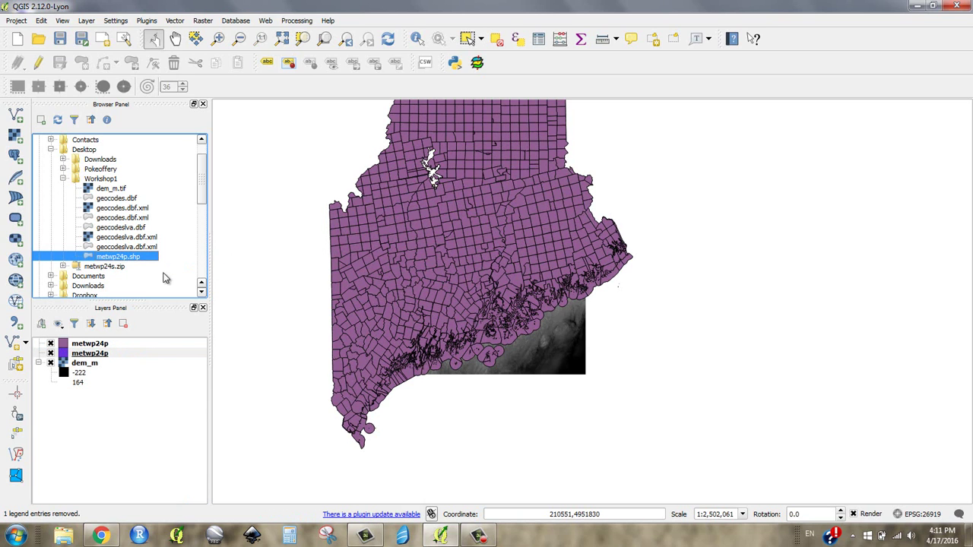
pyautogui.moveTo(114, 261); pyautogui.dragTo(304, 258)
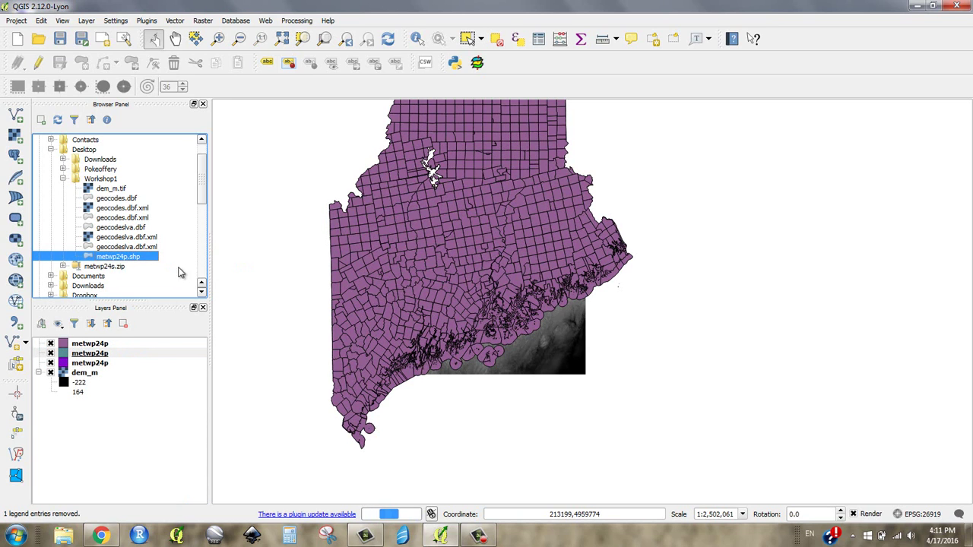
pyautogui.click(50, 344)
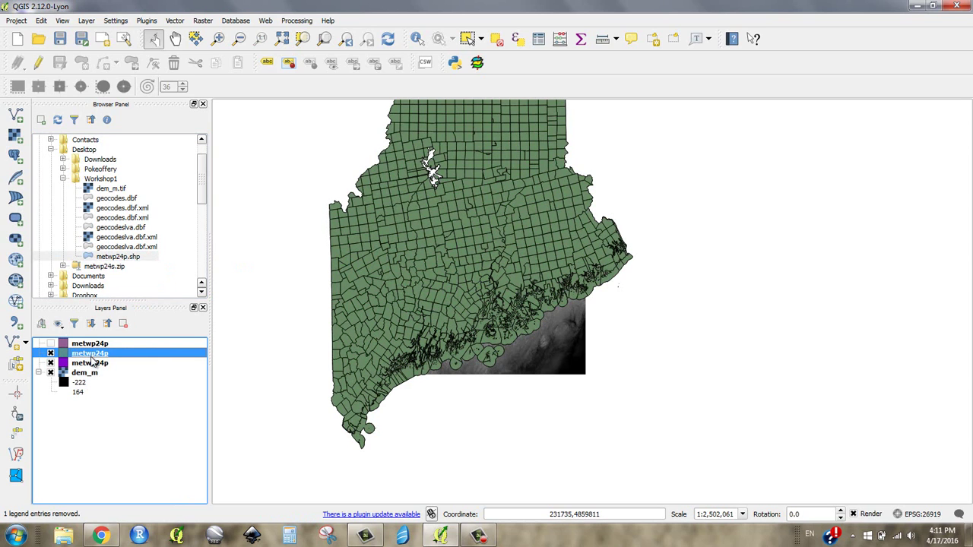
pyautogui.moveTo(92, 359)
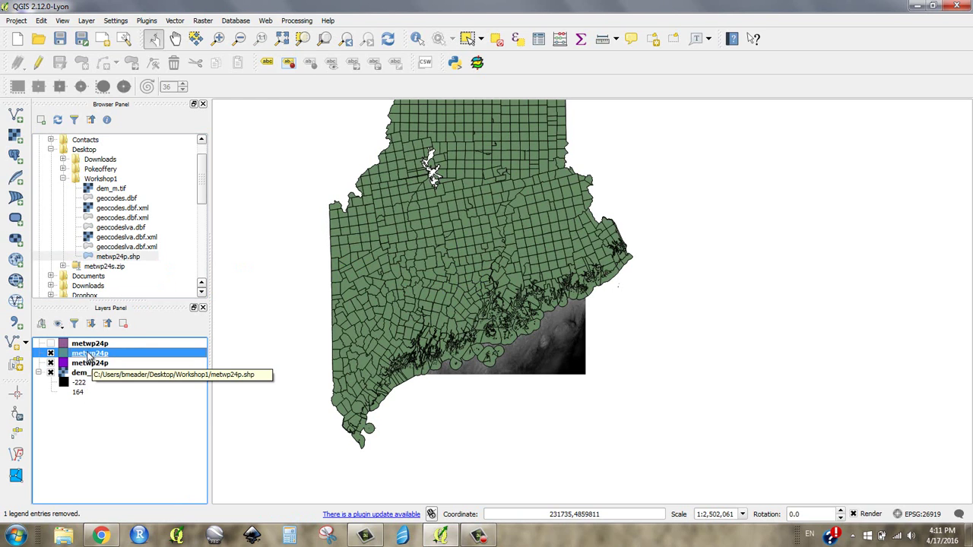
pyautogui.click(82, 346)
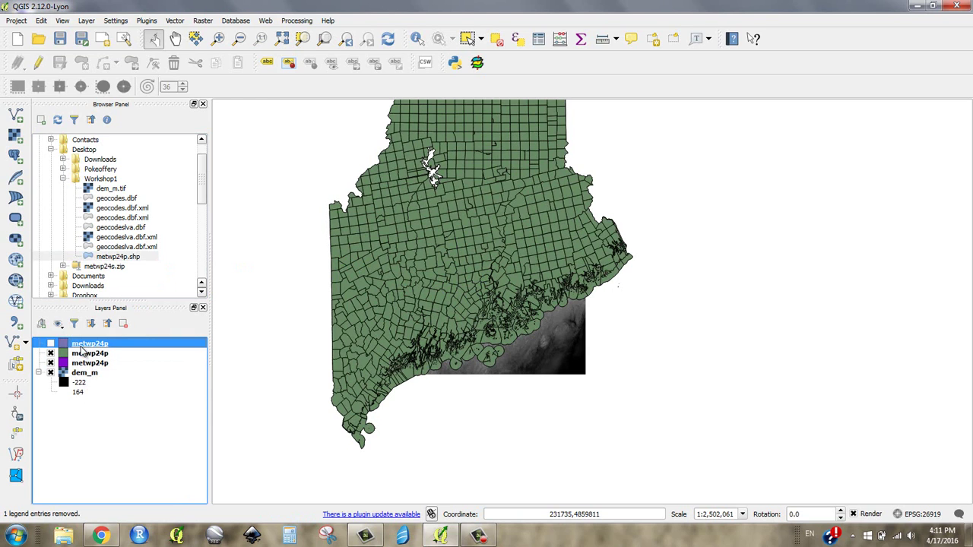
pyautogui.click(85, 364)
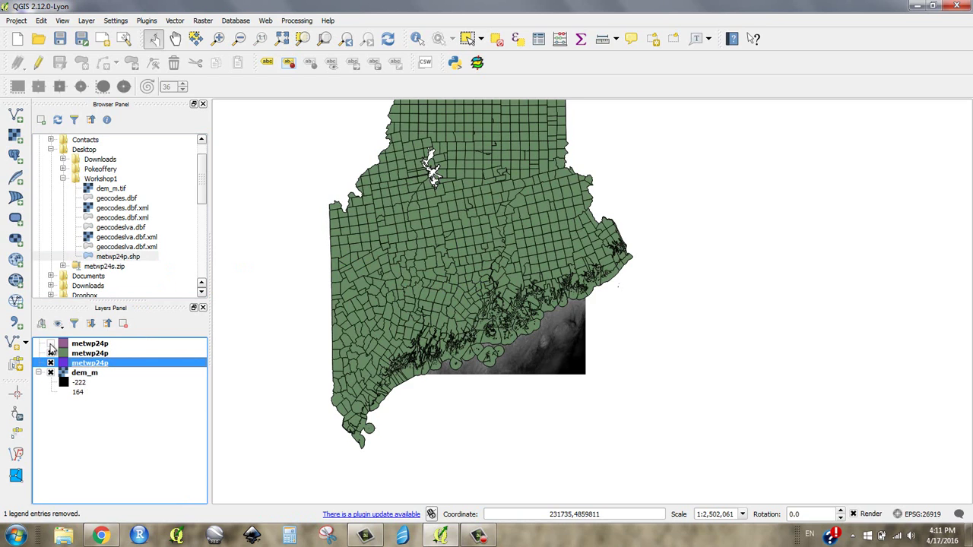
pyautogui.click(50, 344)
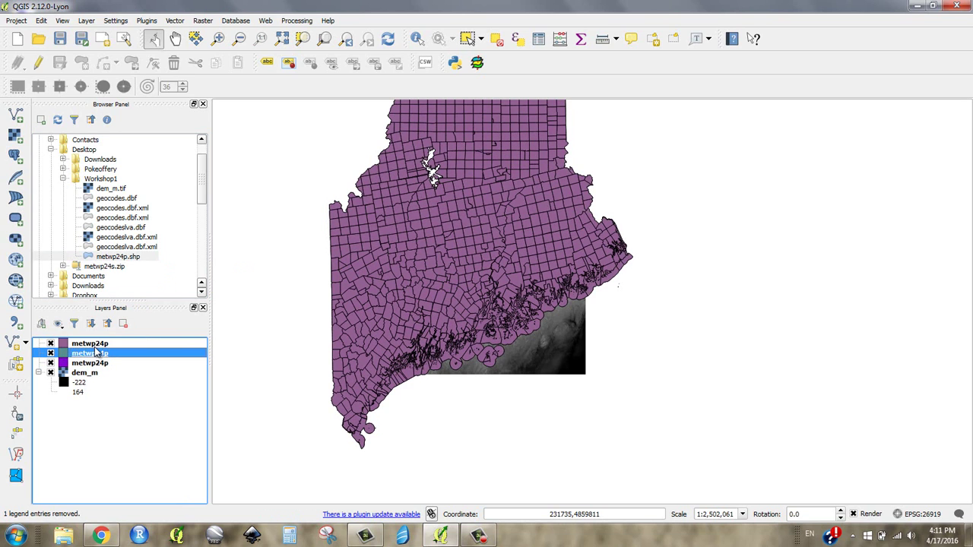
pyautogui.click(95, 344)
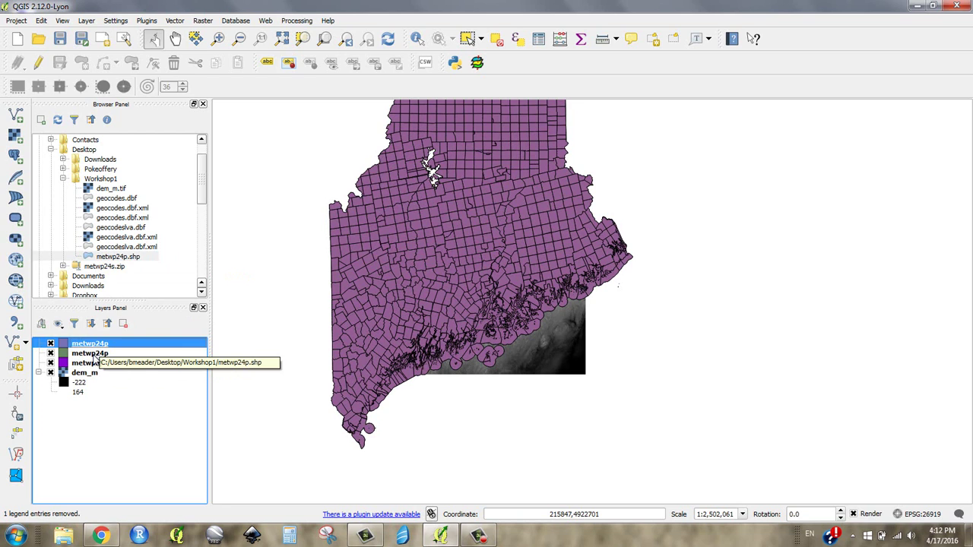
# Select the two duplicate metwp24p layers and remove them, leaving one above dem_m.
pyautogui.keyDown('ctrl'); pyautogui.click(93, 354); pyautogui.keyUp('ctrl')
pyautogui.rightClick(93, 359)
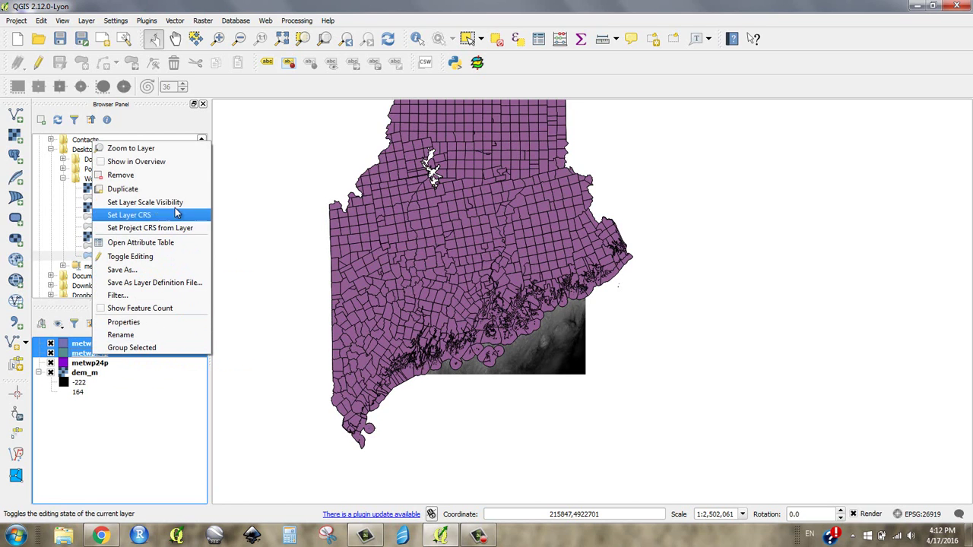
pyautogui.click(173, 177)
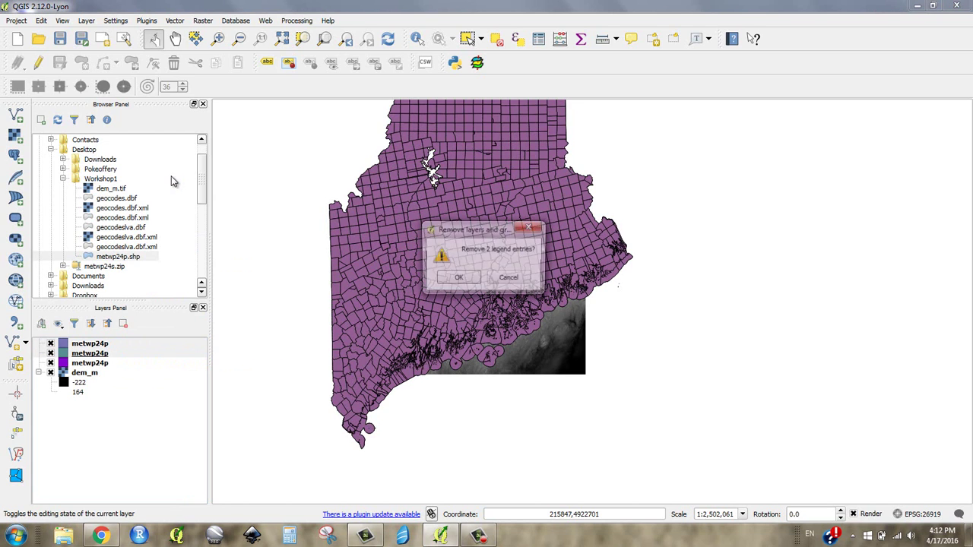
pyautogui.click(470, 278)
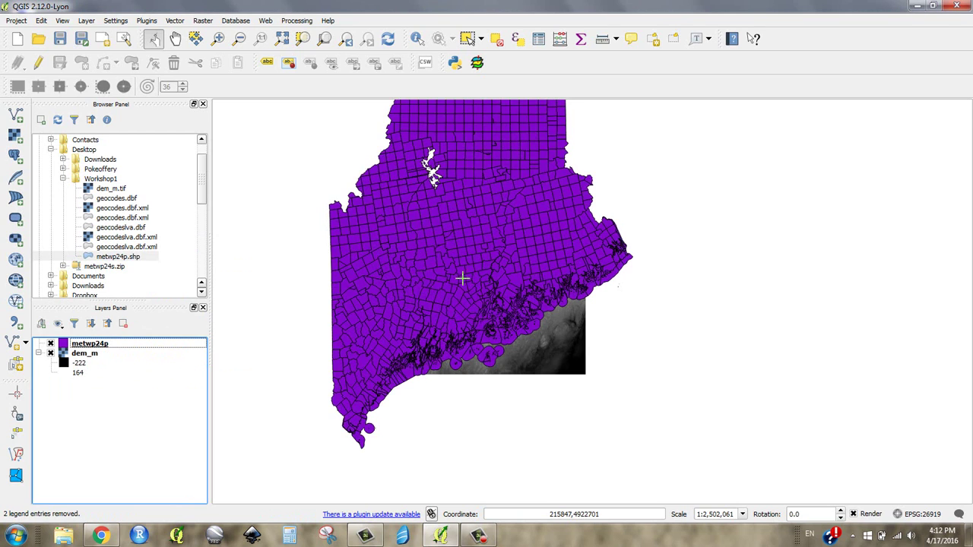
pyautogui.click(104, 347)
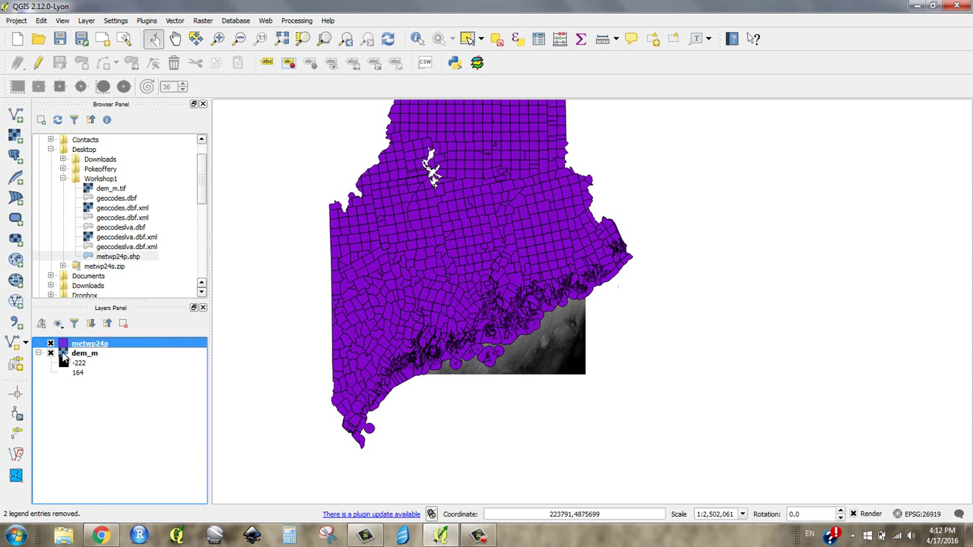
pyautogui.click(77, 355)
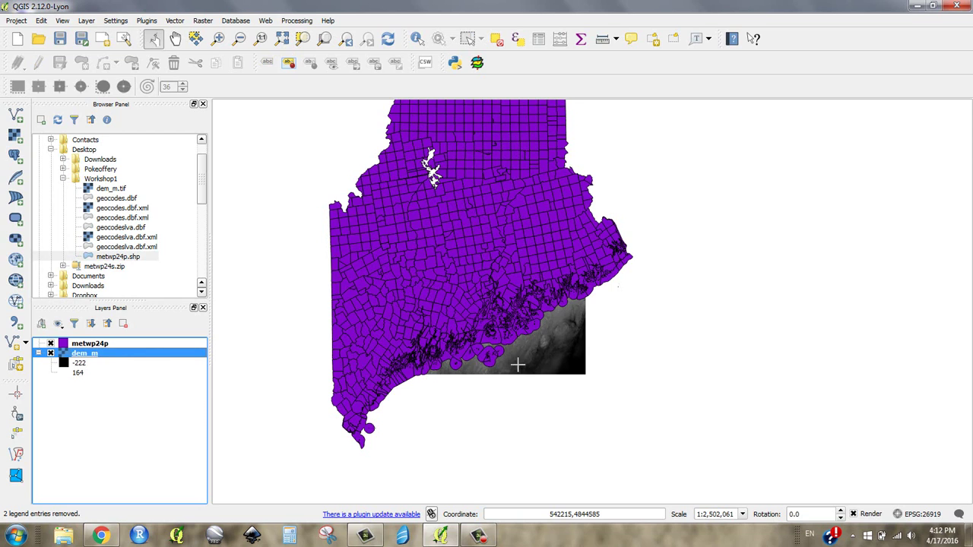
pyautogui.click(92, 346)
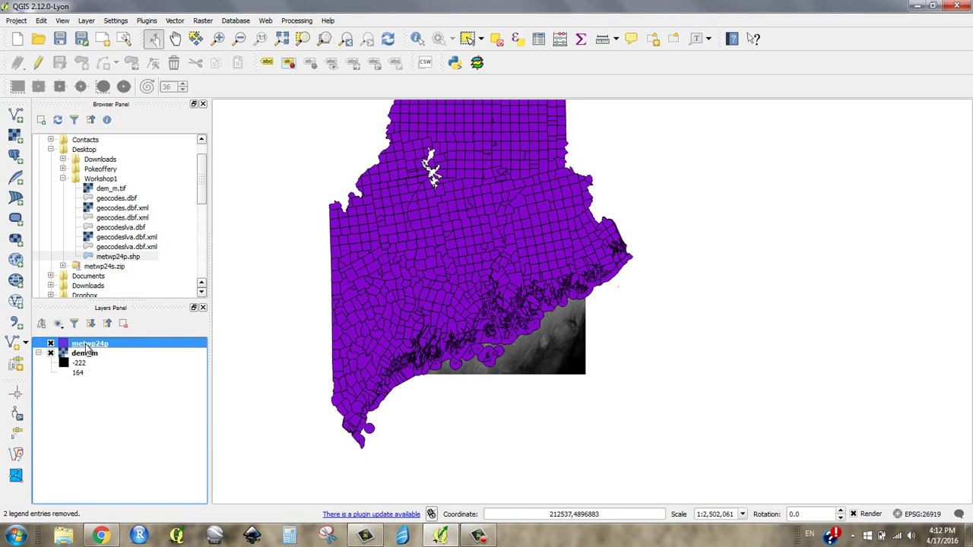
pyautogui.moveTo(88, 346); pyautogui.dragTo(89, 384)
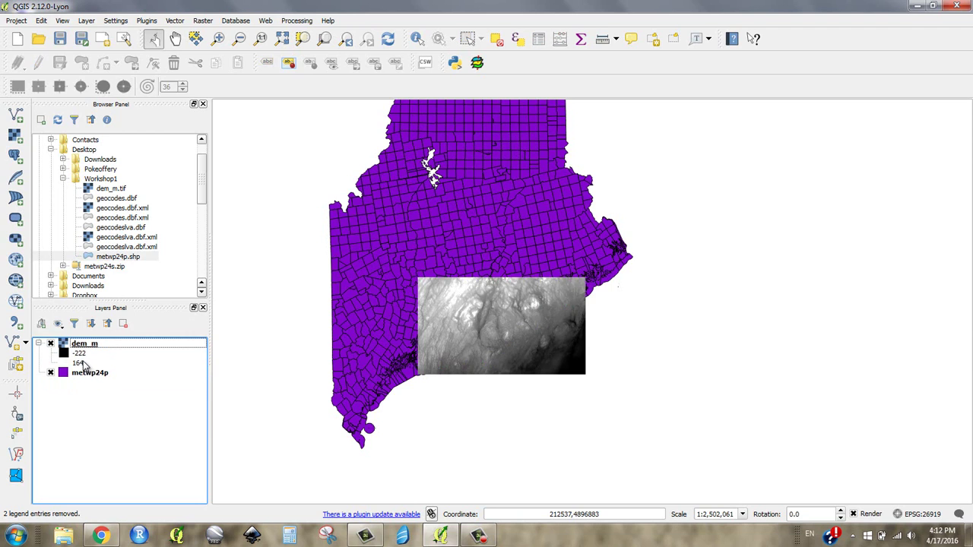
pyautogui.click(87, 346)
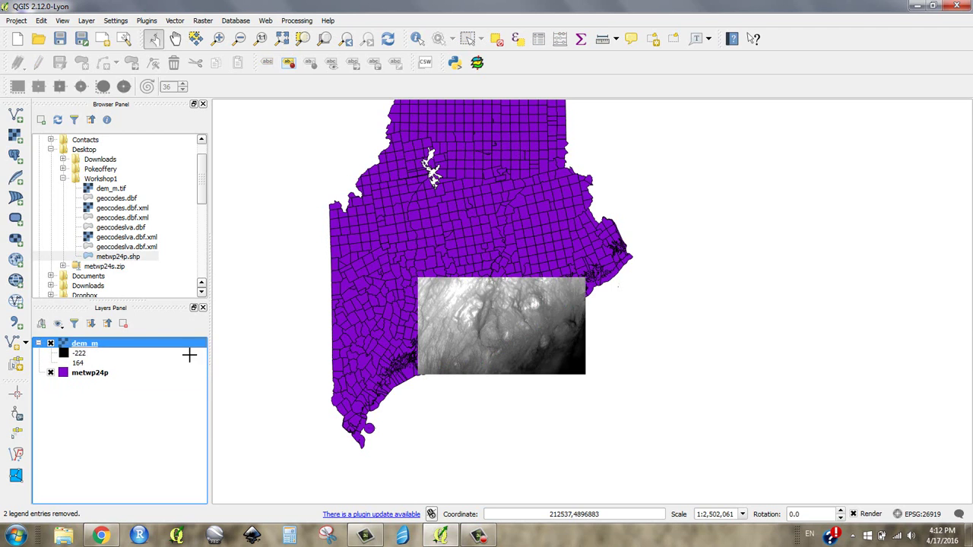
pyautogui.click(76, 374)
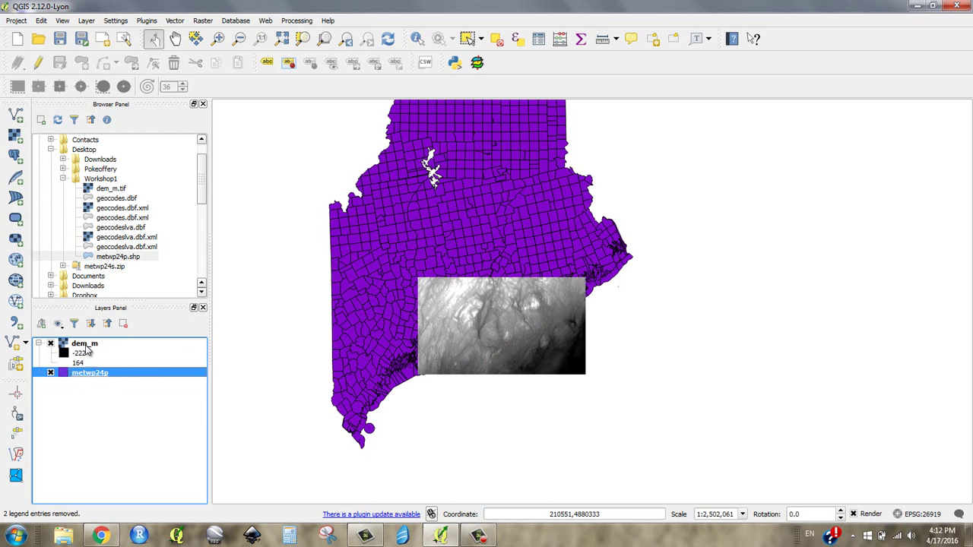
pyautogui.moveTo(81, 378); pyautogui.dragTo(80, 345)
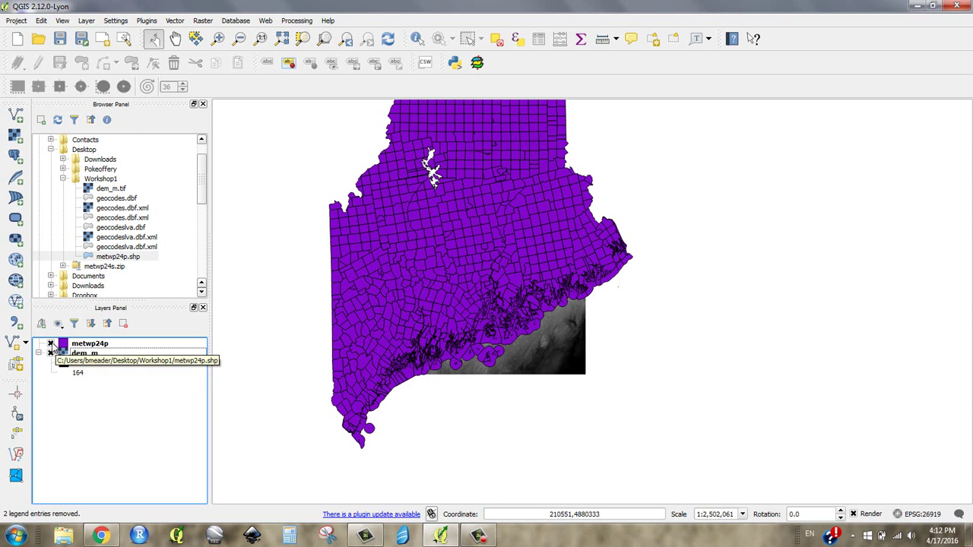
pyautogui.click(50, 345)
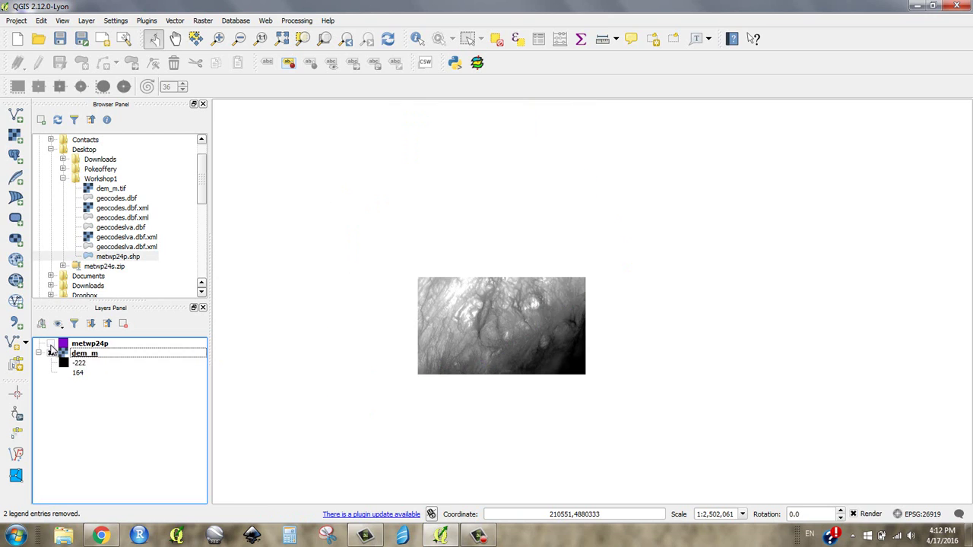
pyautogui.click(51, 344)
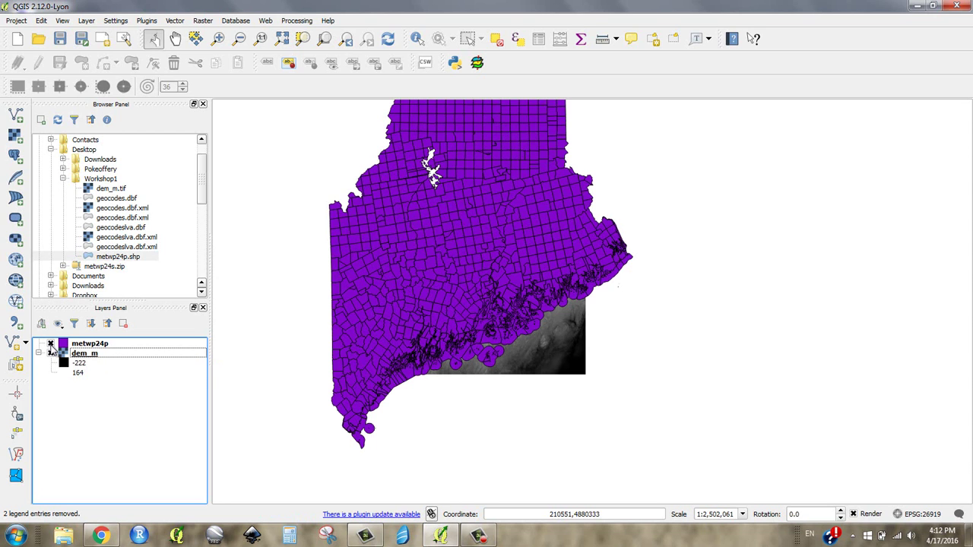
pyautogui.click(50, 344)
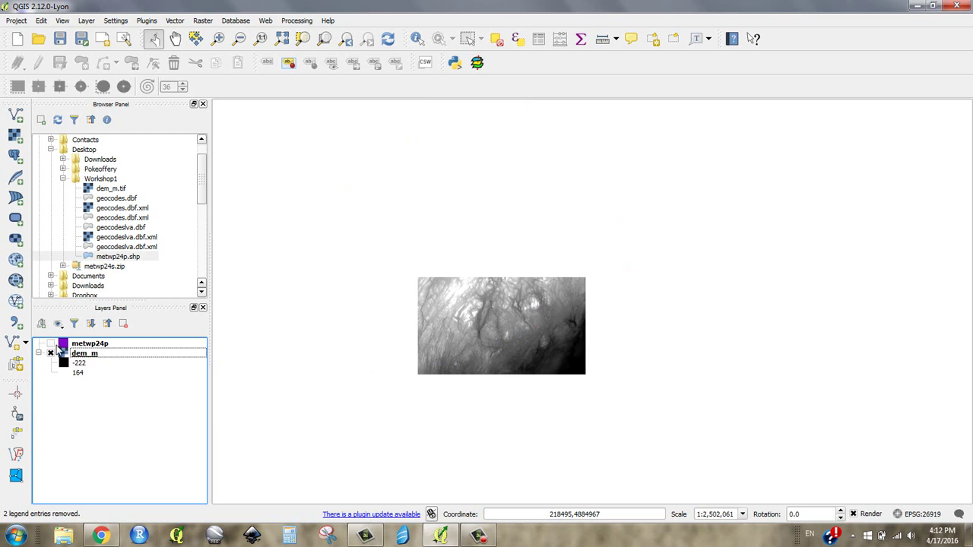
pyautogui.click(89, 346)
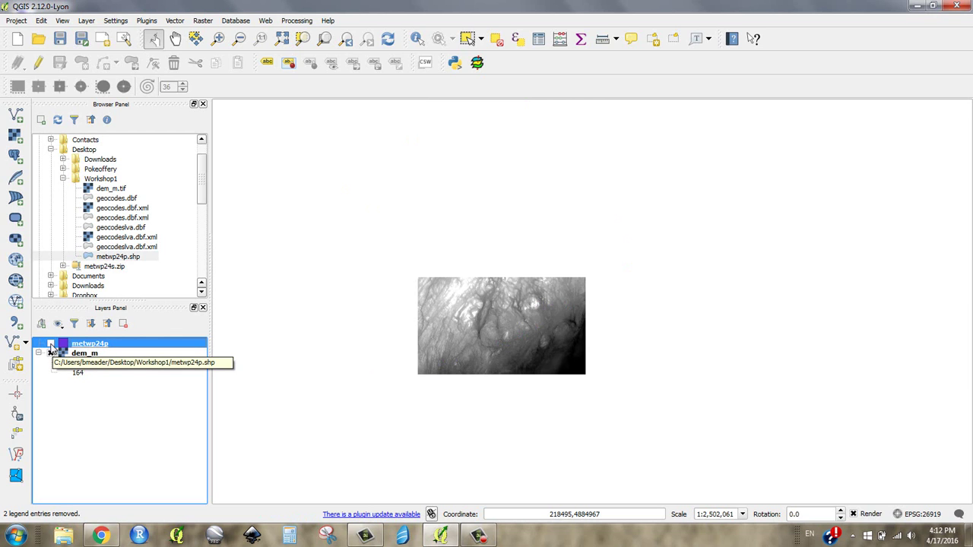
pyautogui.click(51, 344)
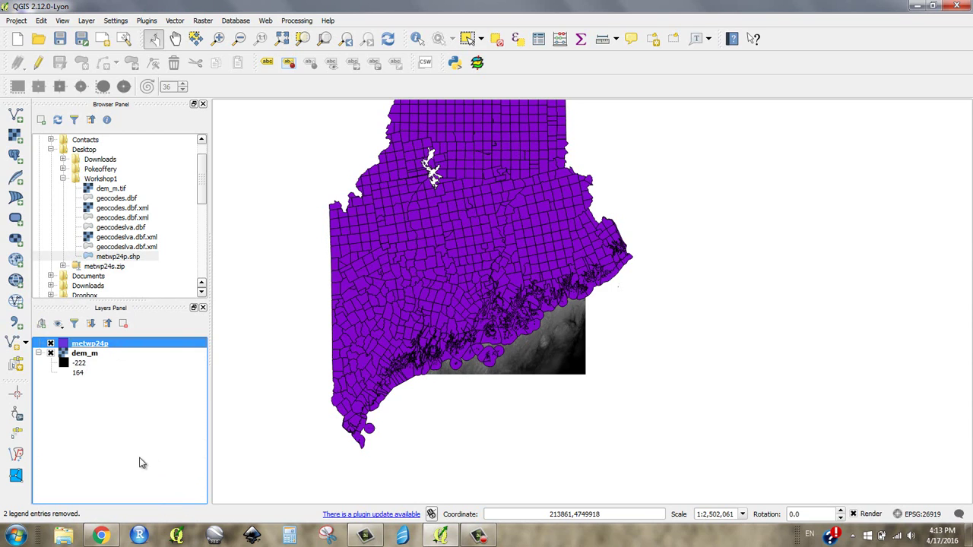
pyautogui.click(85, 355)
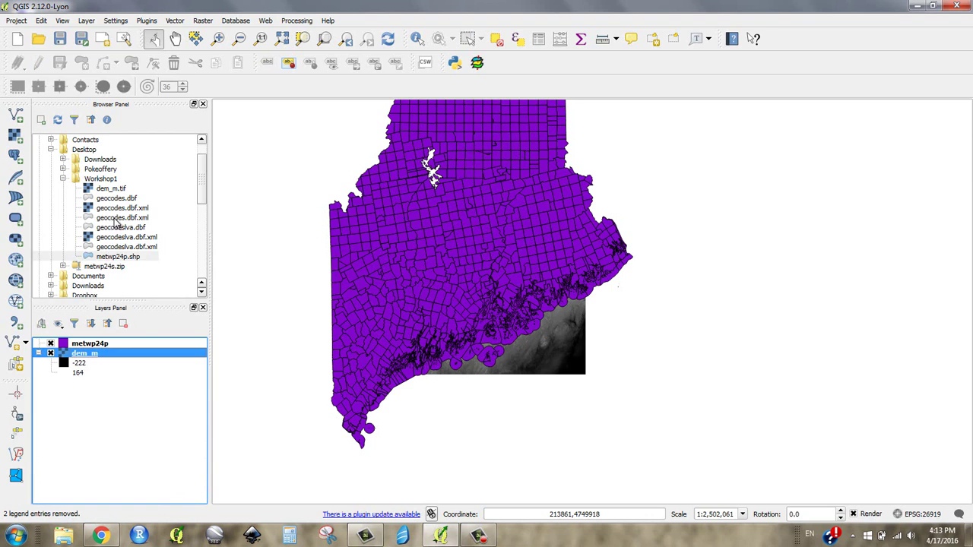
pyautogui.click(112, 259)
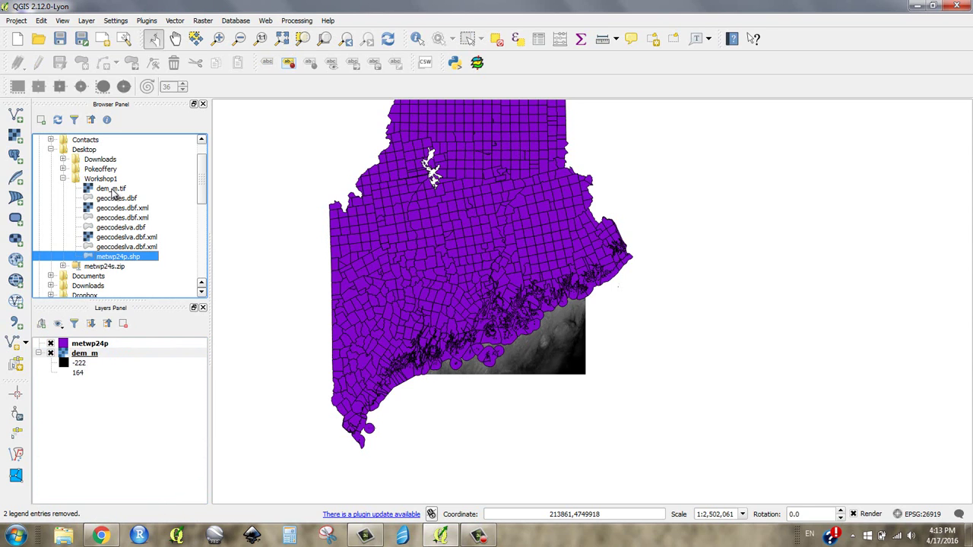
# Select geocodes.dbf, then pan the map to shift Maine slightly right and down.
pyautogui.click(116, 199)
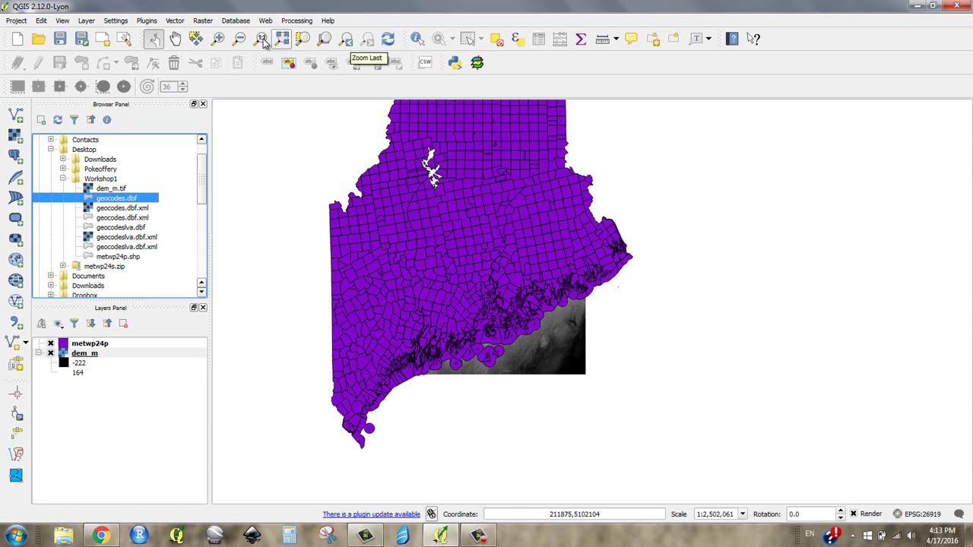
pyautogui.click(175, 40)
pyautogui.moveTo(390, 224); pyautogui.dragTo(450, 228)
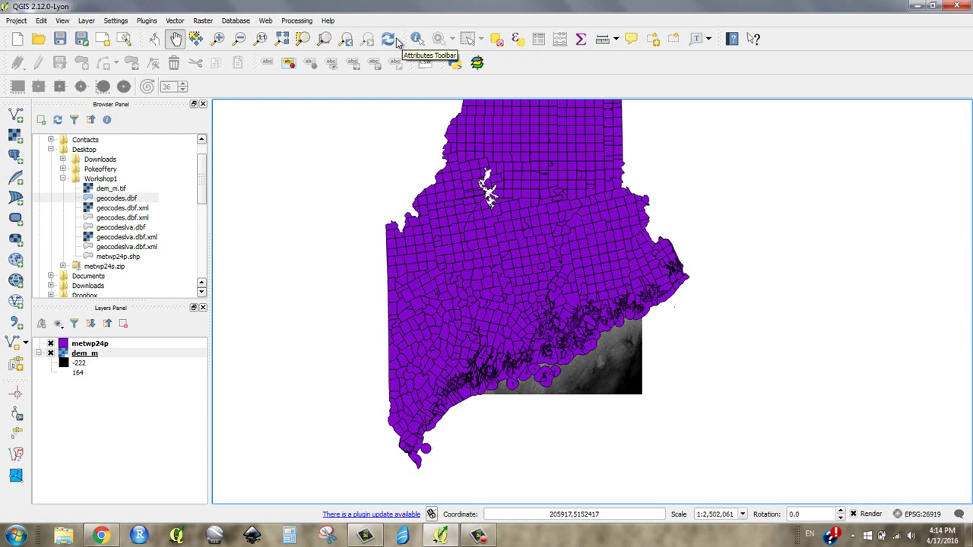
pyautogui.click(180, 23)
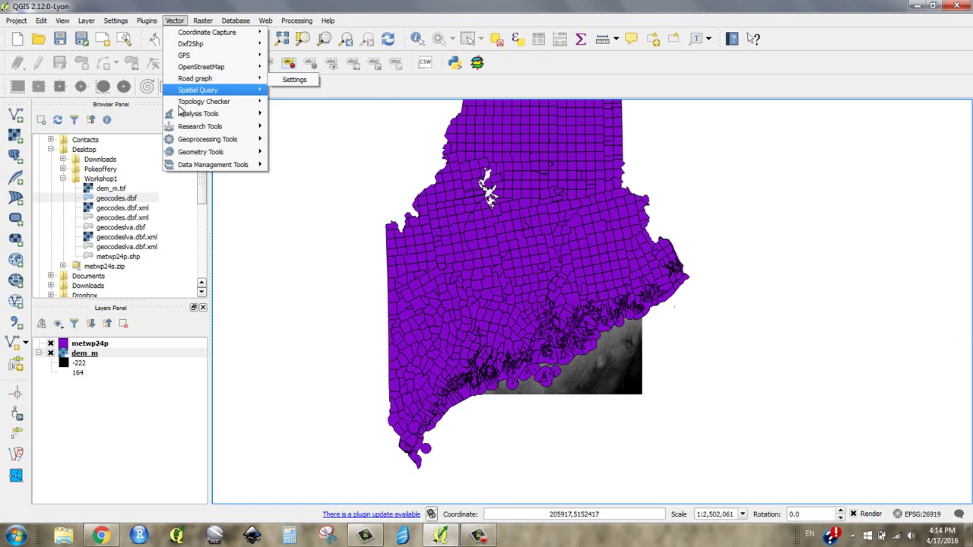
pyautogui.moveTo(181, 167)
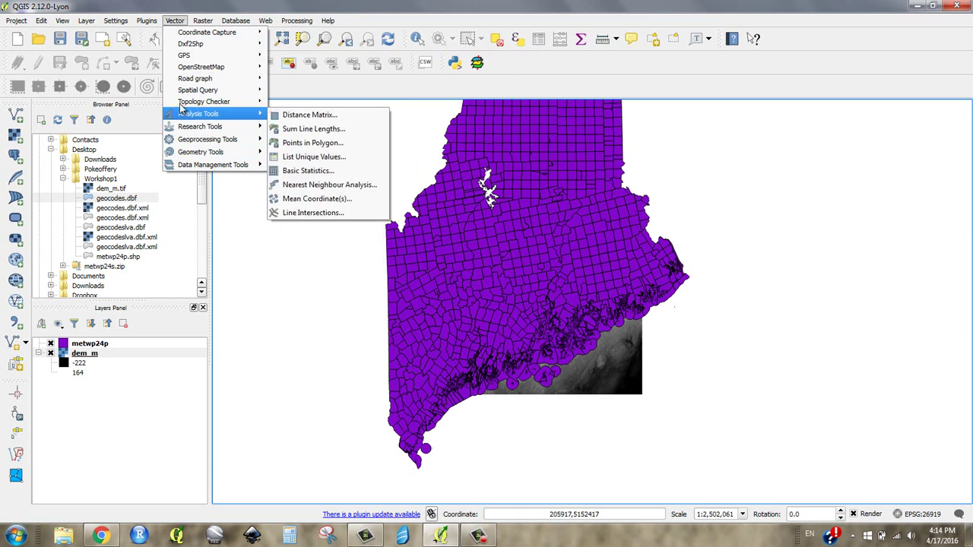
pyautogui.moveTo(177, 46)
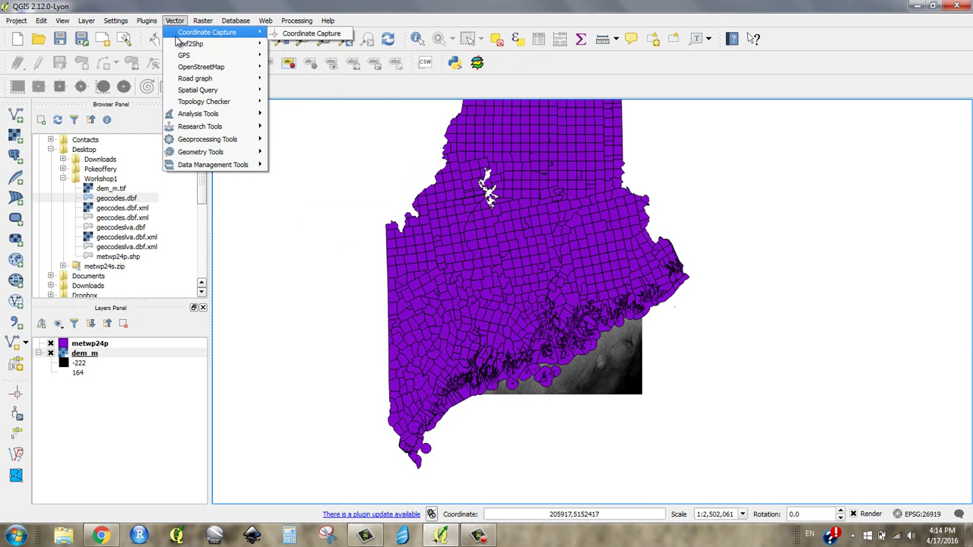
pyautogui.moveTo(202, 21)
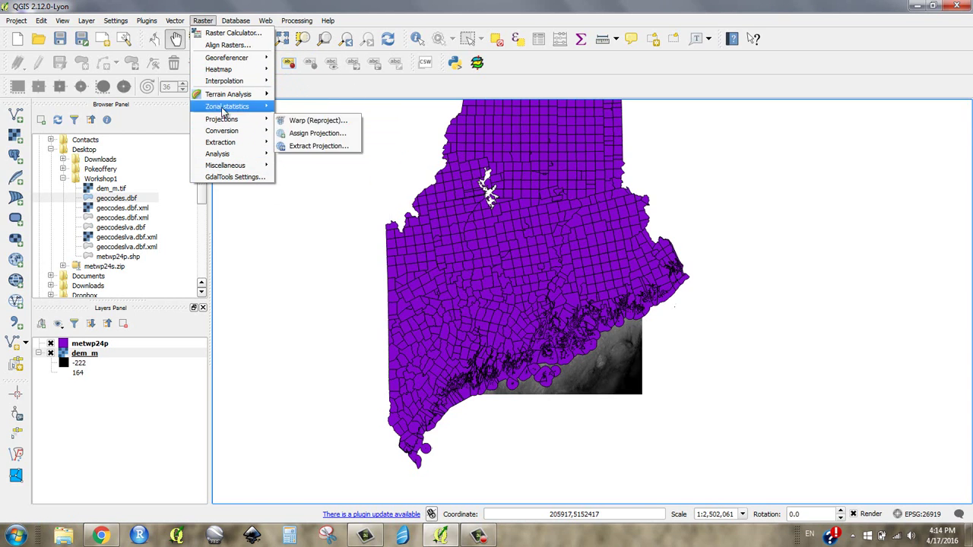
pyautogui.click(202, 21)
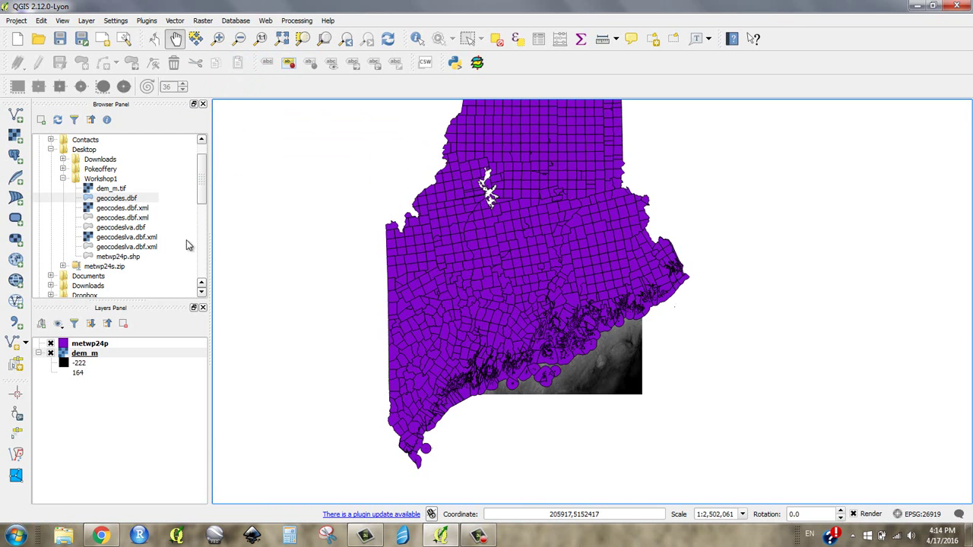
# Open the dem_m context menu, dismiss it, and open the metwp24p context menu.
pyautogui.click(83, 355)
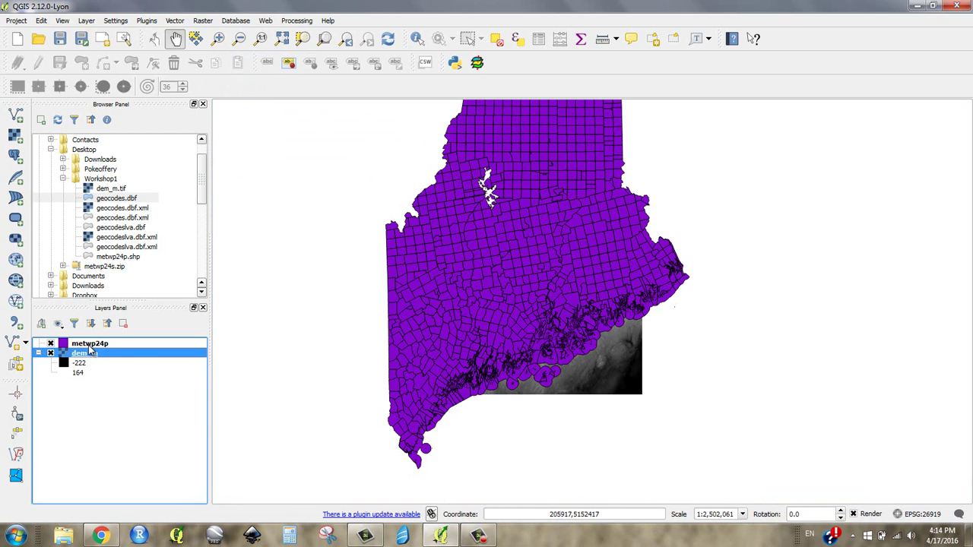
pyautogui.click(89, 345)
pyautogui.click(91, 355)
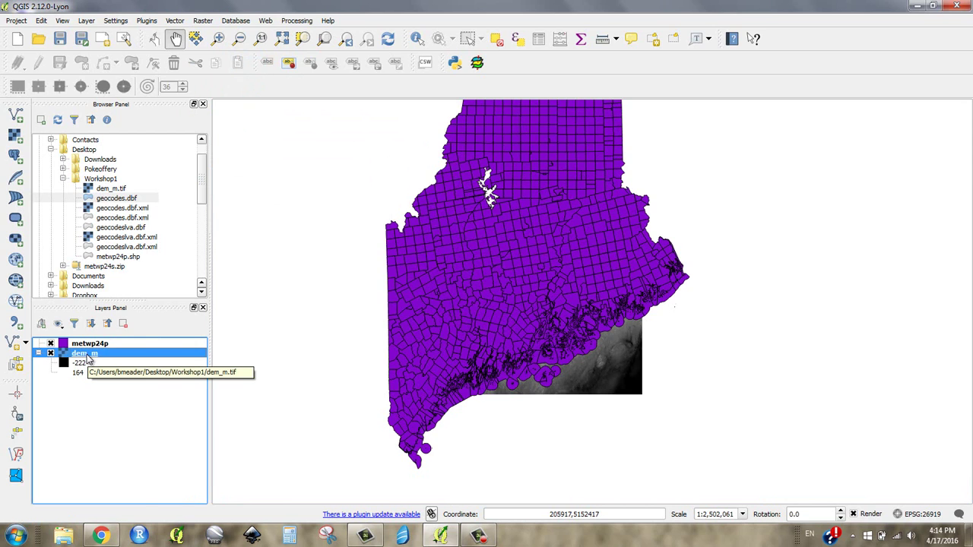
pyautogui.rightClick(89, 357)
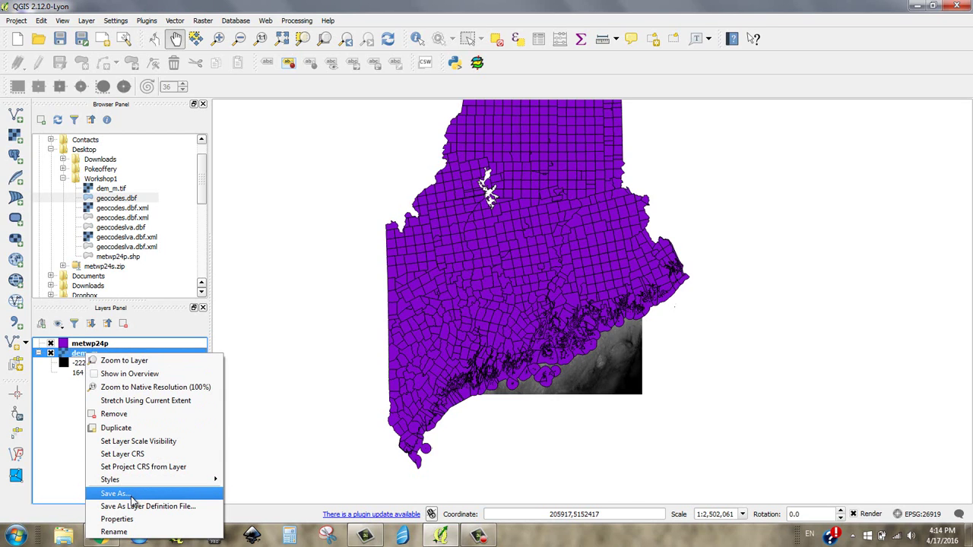
pyautogui.click(82, 347)
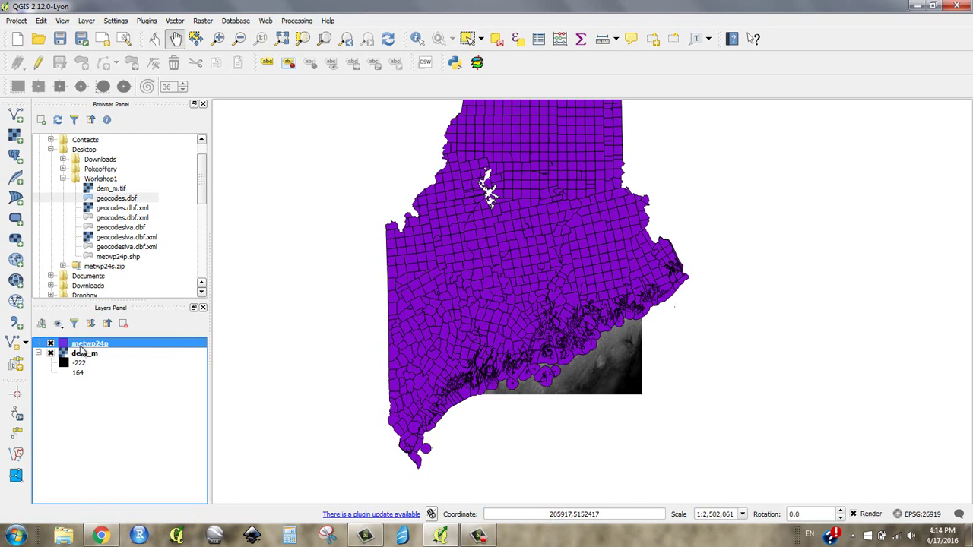
pyautogui.rightClick(79, 347)
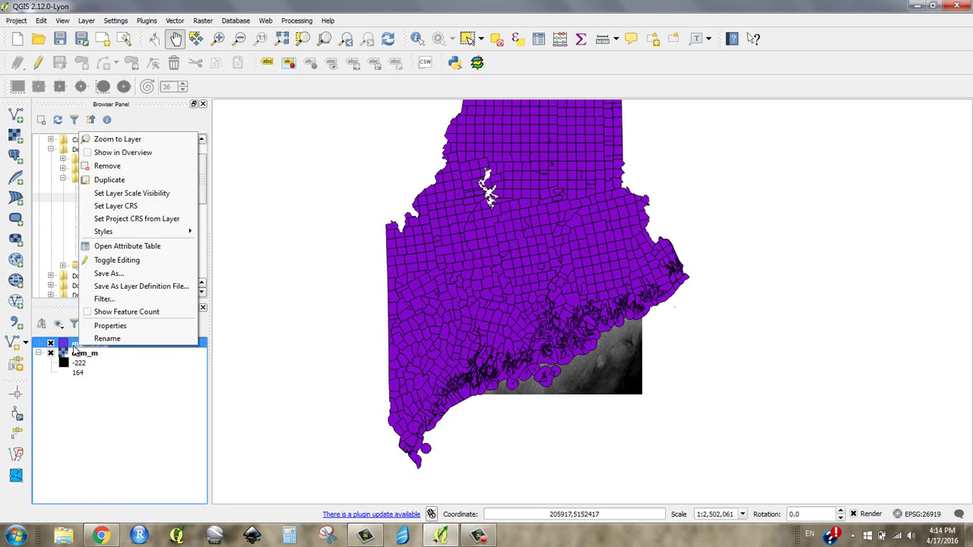
# Open the metwp24p attribute table, enlarge it, and select rows 0–12 to highlight 13 townships.
pyautogui.click(137, 246)
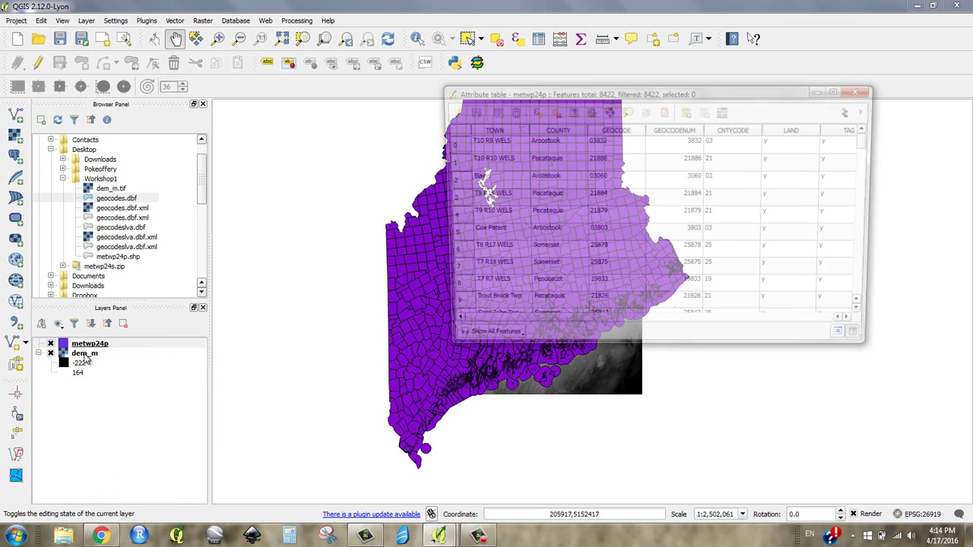
pyautogui.moveTo(525, 93); pyautogui.dragTo(398, 48)
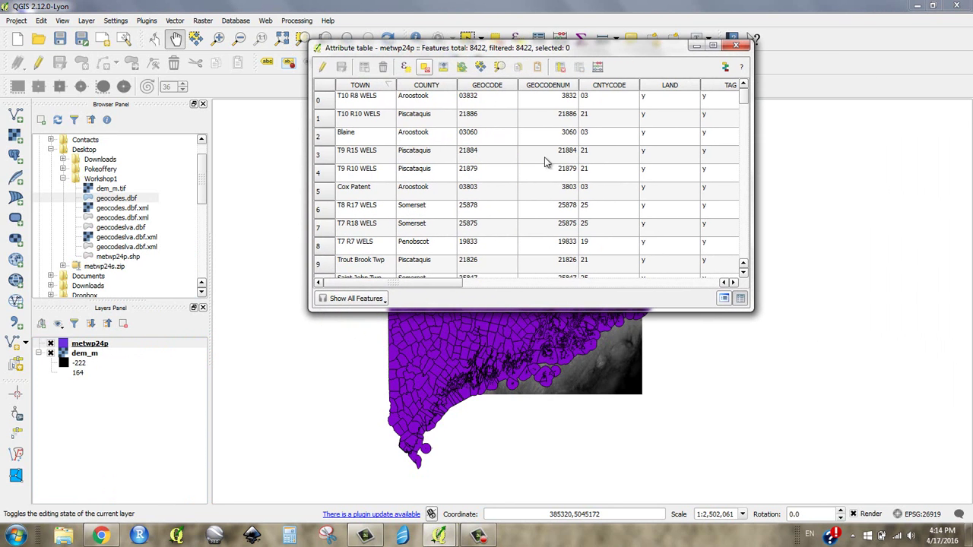
pyautogui.moveTo(743, 311); pyautogui.dragTo(922, 374)
pyautogui.moveTo(507, 52); pyautogui.dragTo(812, 71)
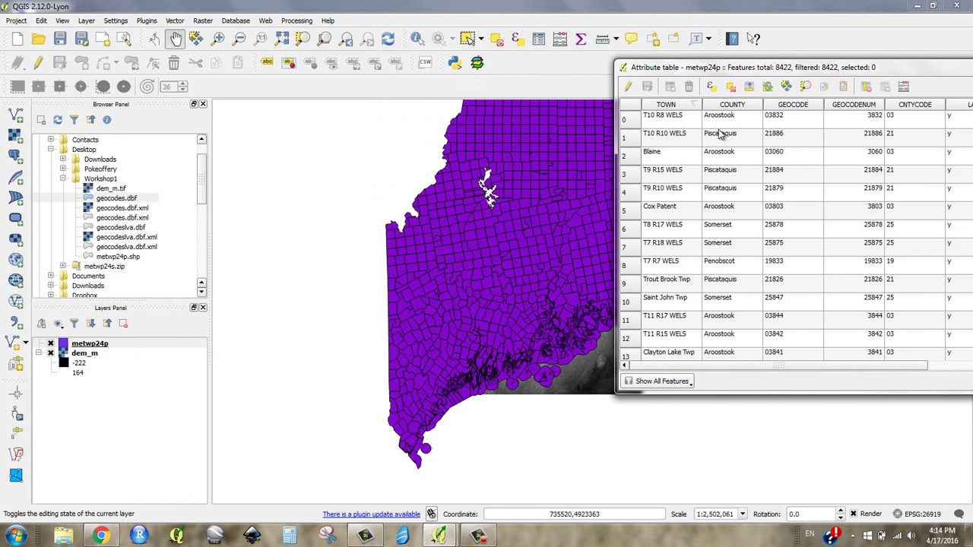
pyautogui.moveTo(632, 127); pyautogui.dragTo(631, 338)
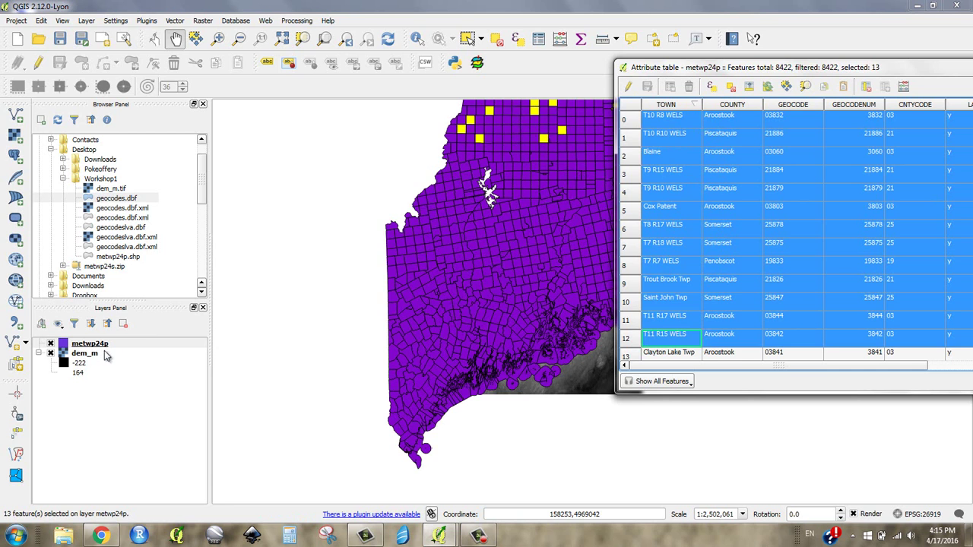
pyautogui.moveTo(711, 73); pyautogui.dragTo(668, 143)
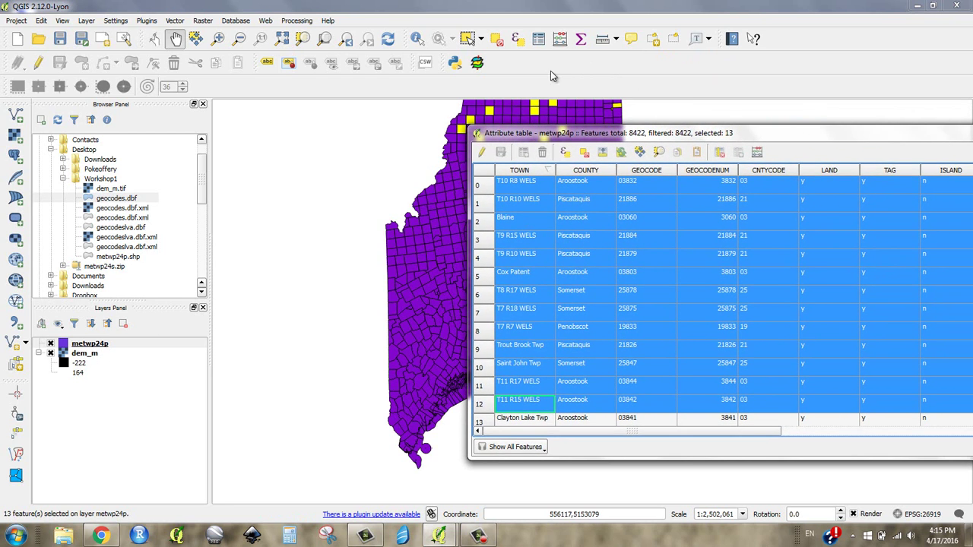
# Deselect all 13 highlighted townships in the metwp24p layer, leaving 0 features selected.
pyautogui.click(499, 45)
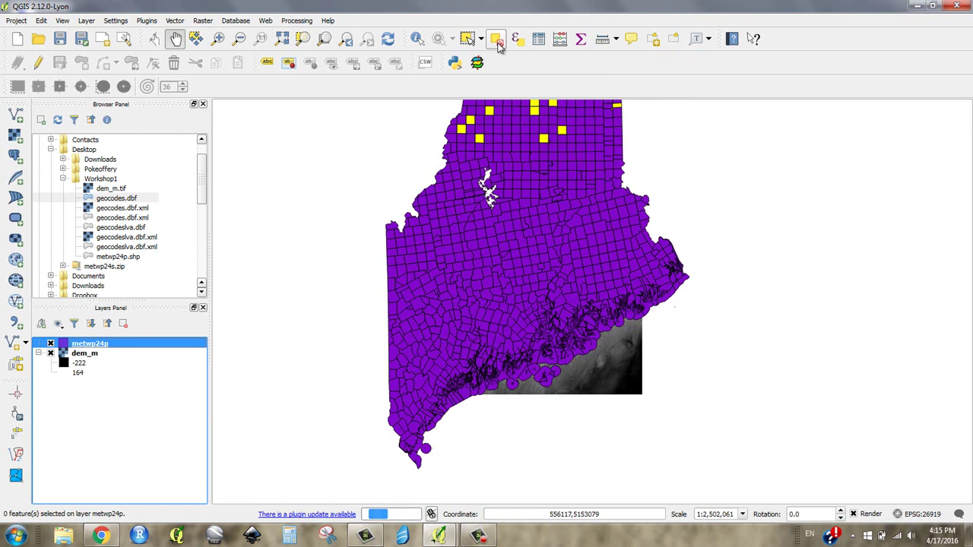